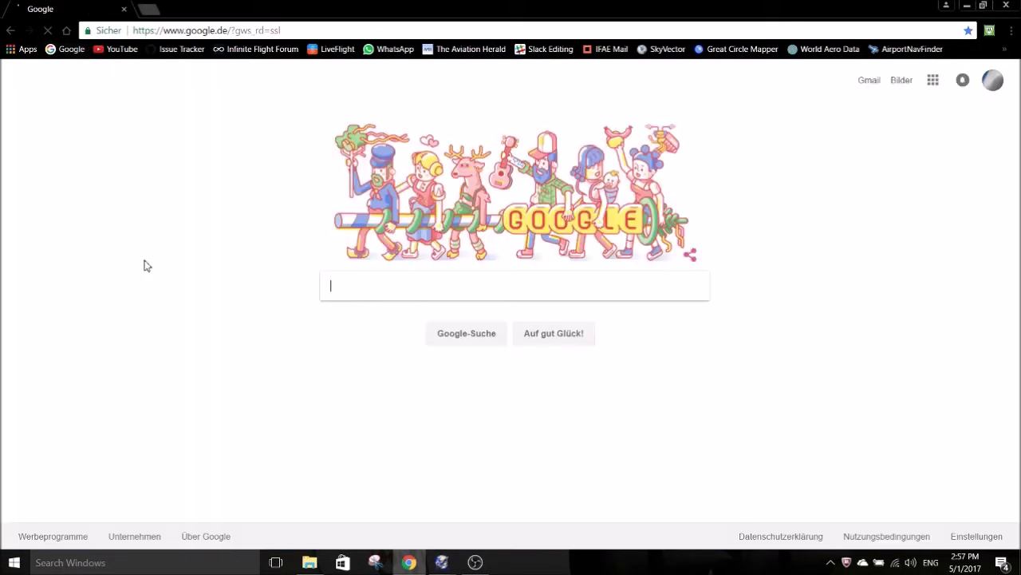
- Search 'sas planet nightly', download SAS.Planet.Nightly.170425.9684.7z from sasgis.org, then return to Google
{"action": "type", "text": "Sas"}
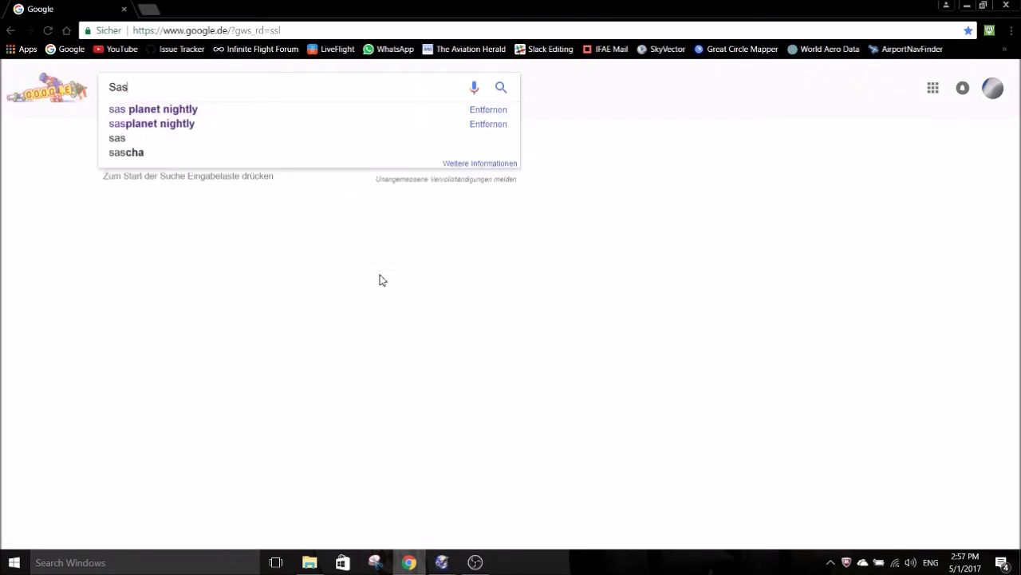
{"action": "left_click", "coordinate": [200, 114]}
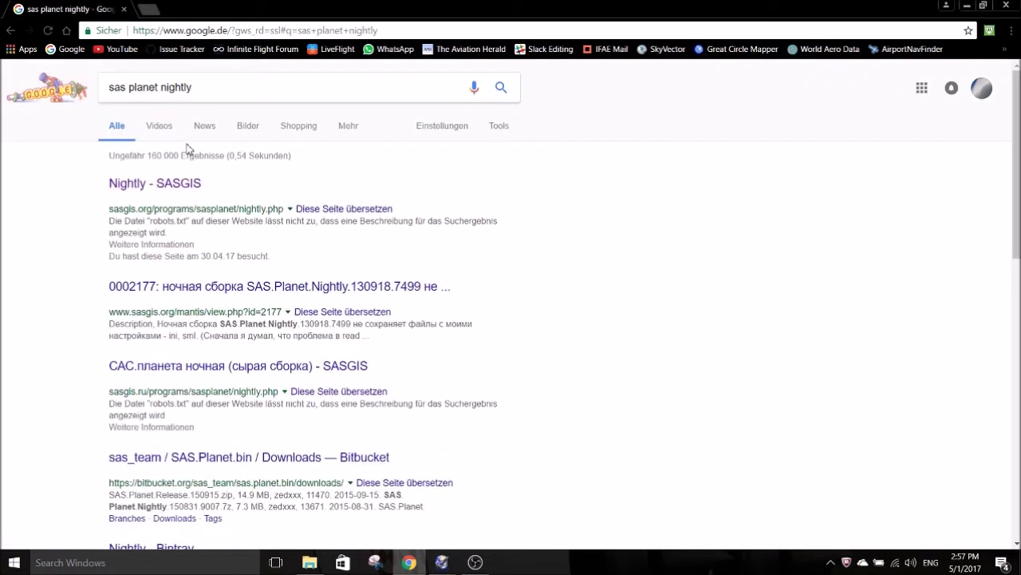
{"action": "left_click", "coordinate": [178, 187]}
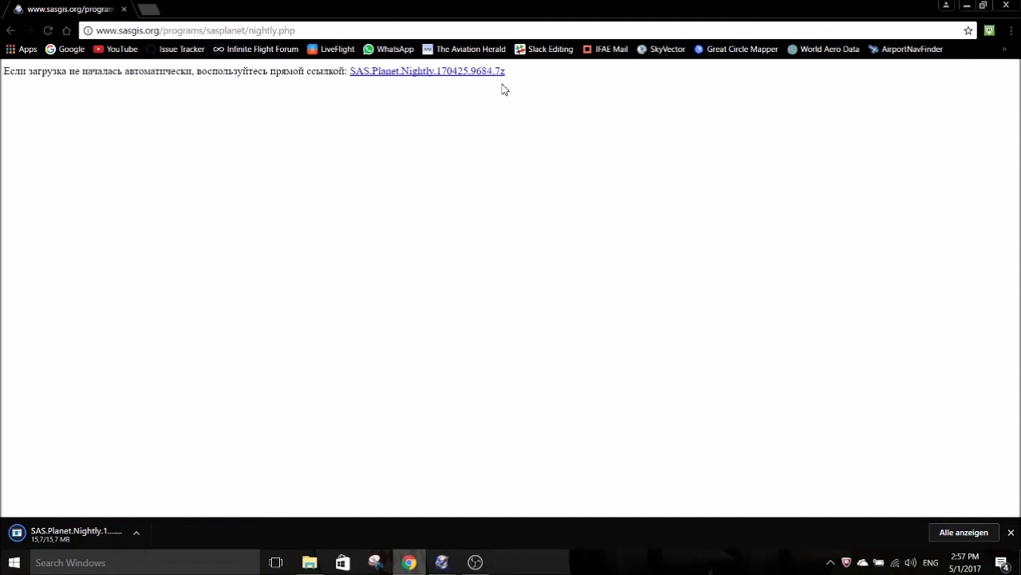
{"action": "left_click", "coordinate": [366, 34]}
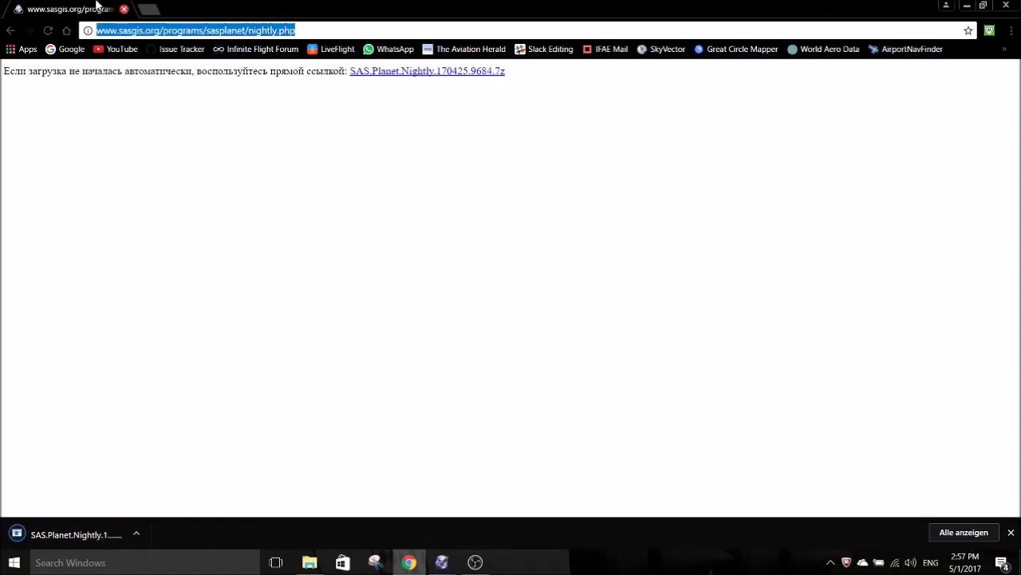
{"action": "left_click", "coordinate": [69, 48]}
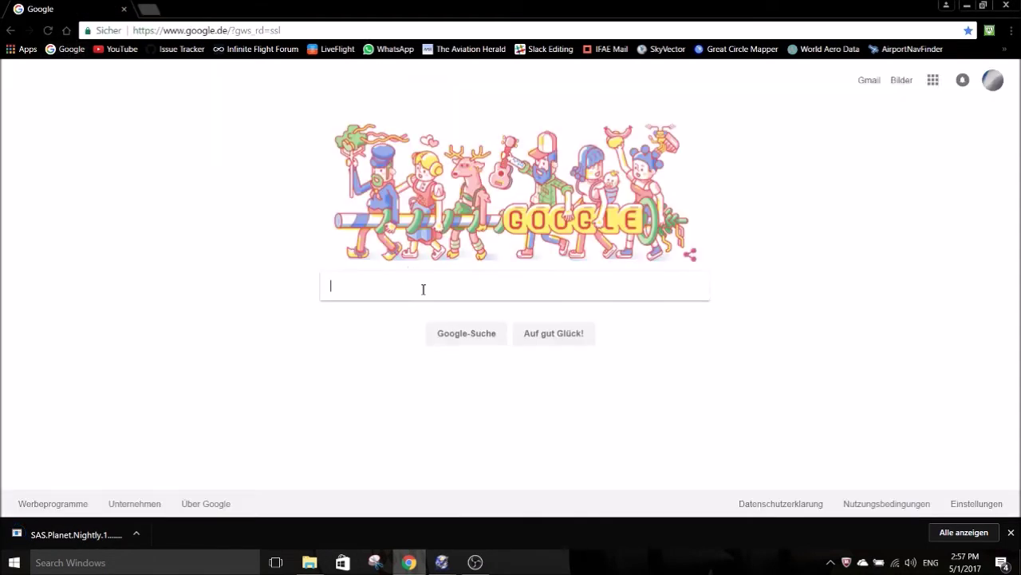
{"action": "type", "text": "7zi"}
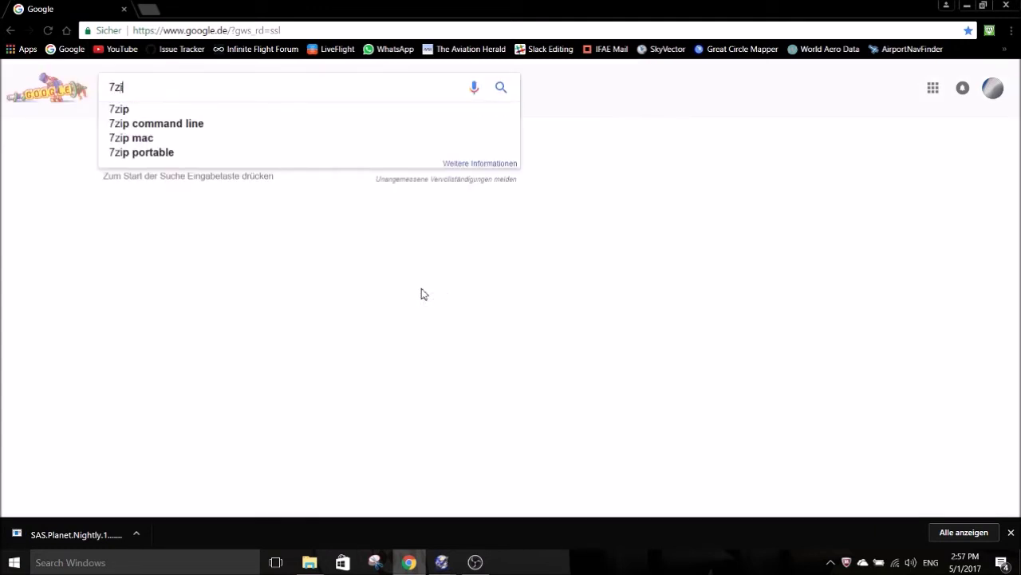
{"action": "type", "text": "p"}
{"action": "key", "text": "Return"}
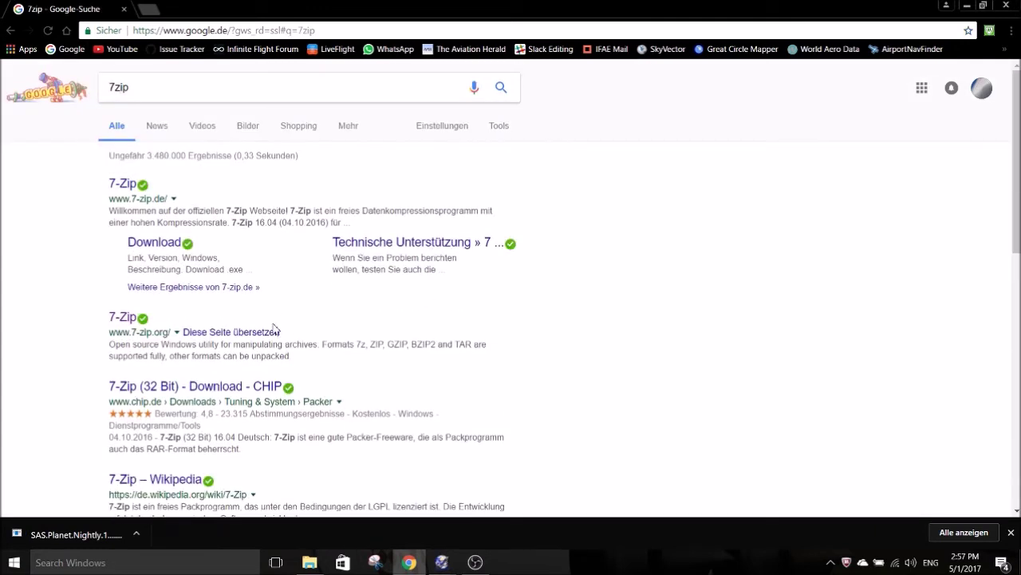
{"action": "left_click", "coordinate": [124, 317]}
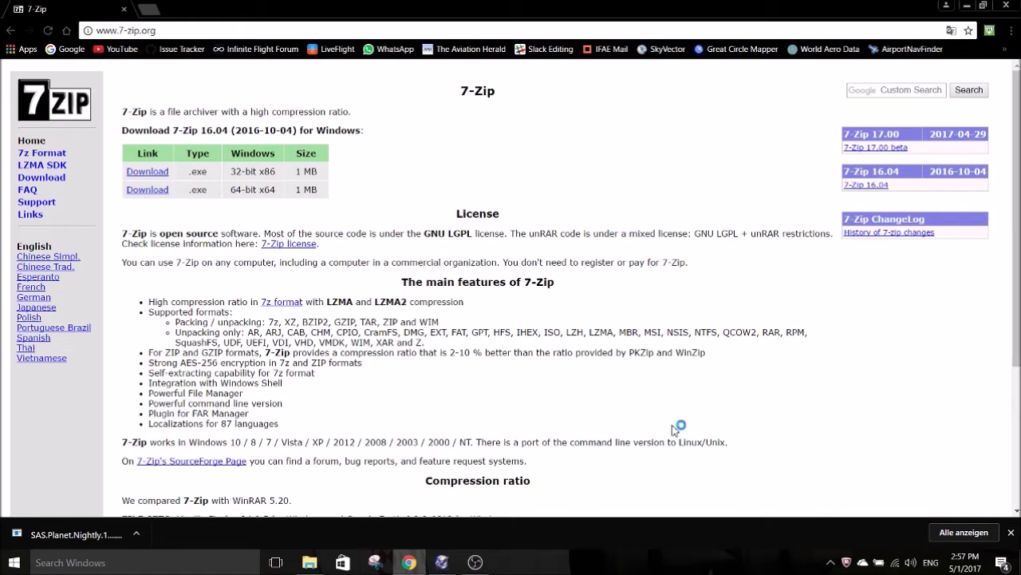
{"action": "left_click", "coordinate": [313, 564]}
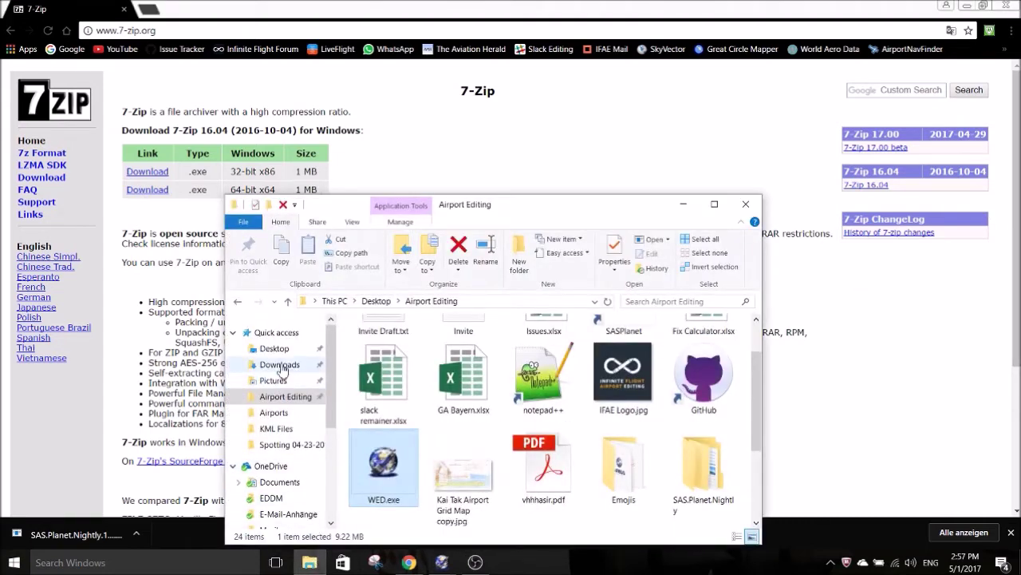
- In Downloads, bring up the 7-Zip context menu for the 15.7 MB SAS.Planet archive
{"action": "left_click", "coordinate": [281, 365]}
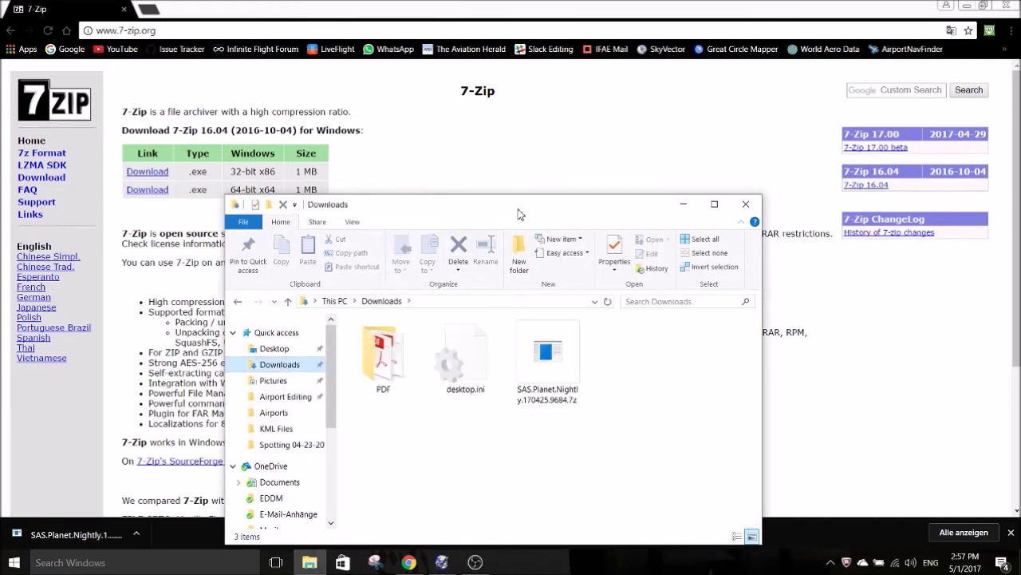
{"action": "left_click_drag", "start_coordinate": [518, 214], "coordinate": [515, 121]}
{"action": "left_click", "coordinate": [557, 254]}
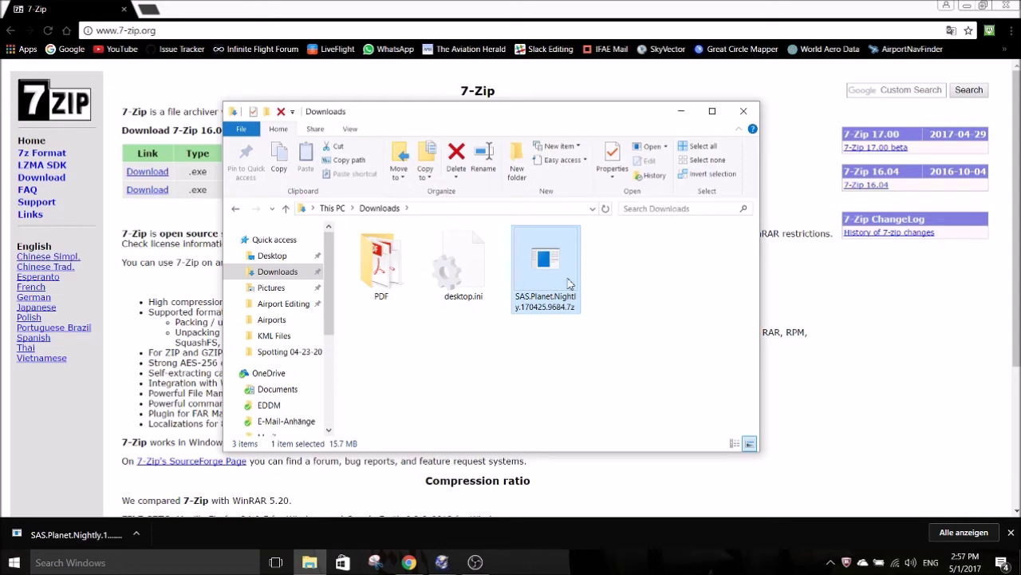
{"action": "right_click", "coordinate": [559, 262]}
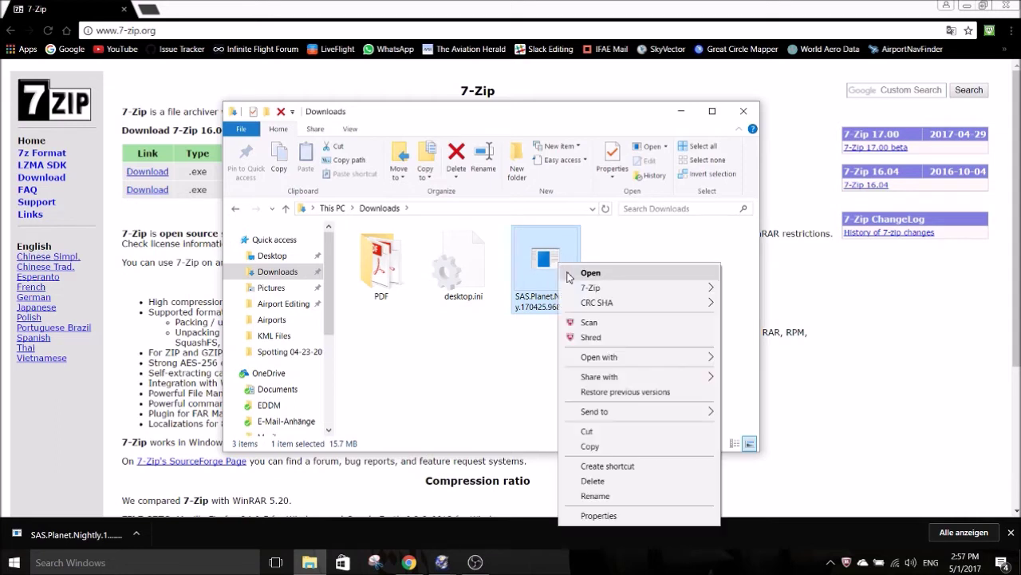
{"action": "mouse_move", "coordinate": [601, 287]}
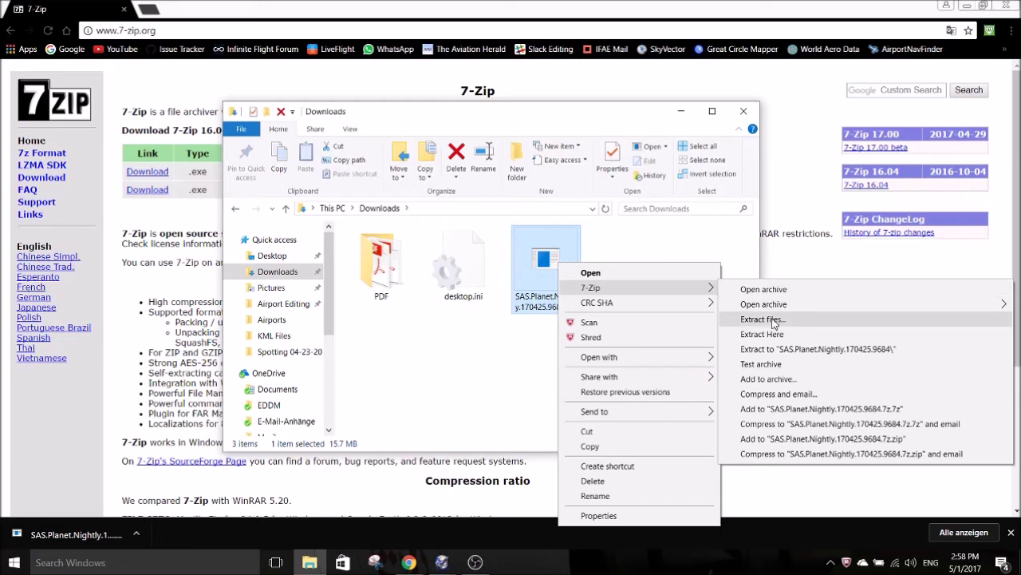
- Extract the SAS.Planet archive with 7-Zip into Desktop\Airport Editing
{"action": "left_click", "coordinate": [762, 319]}
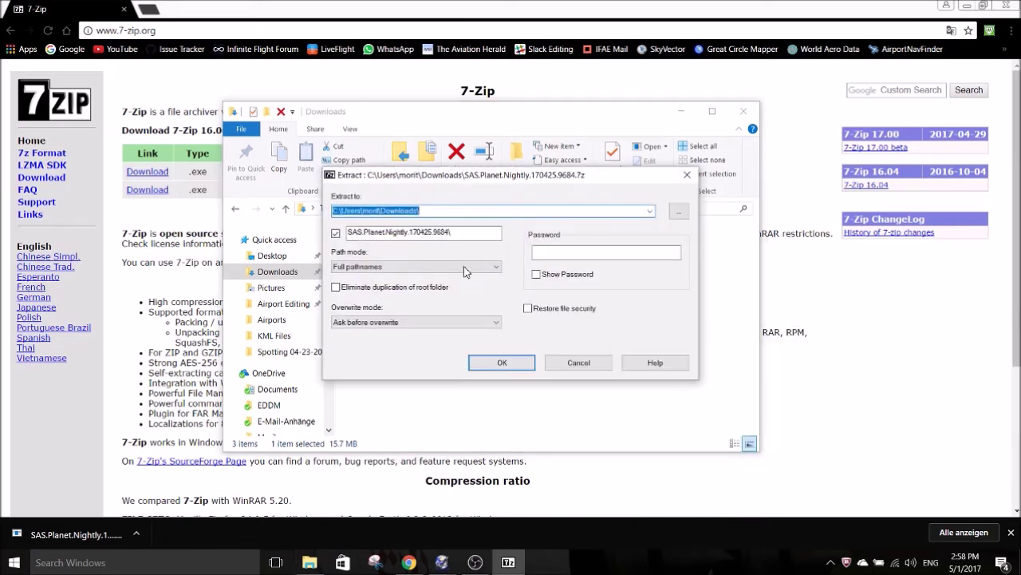
{"action": "left_click", "coordinate": [678, 211]}
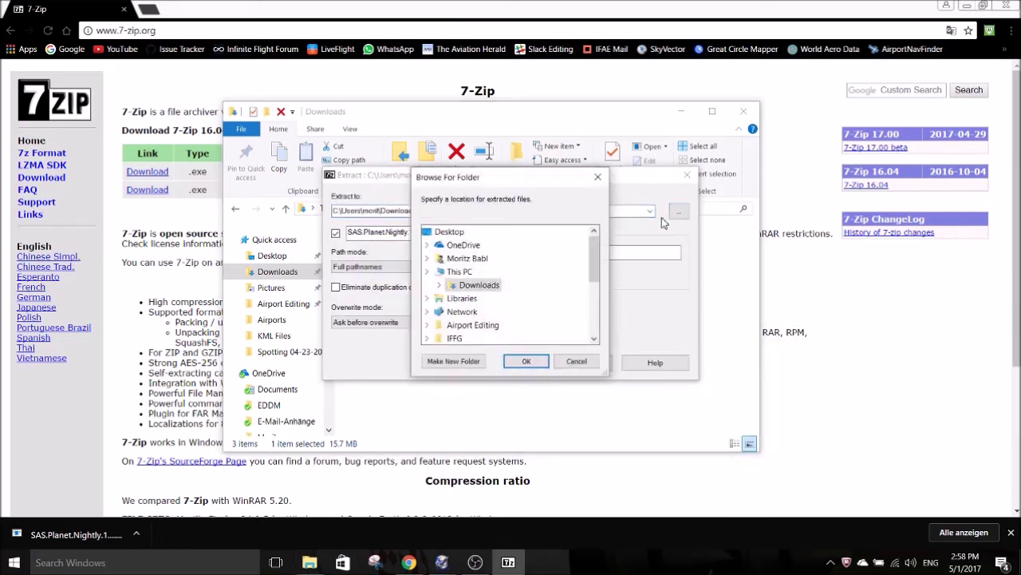
{"action": "left_click", "coordinate": [504, 285]}
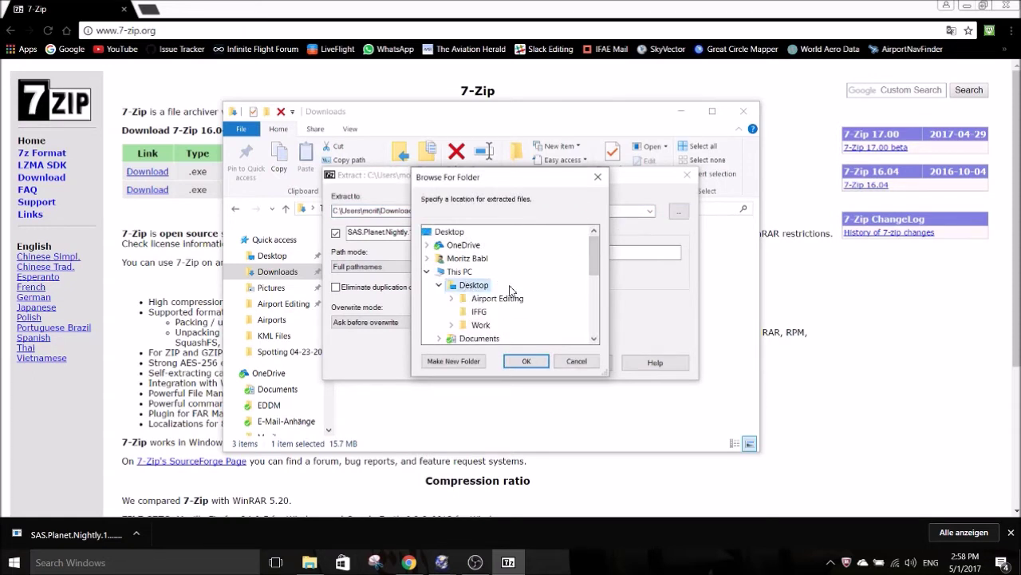
{"action": "double_click", "coordinate": [498, 298]}
{"action": "left_click", "coordinate": [525, 361]}
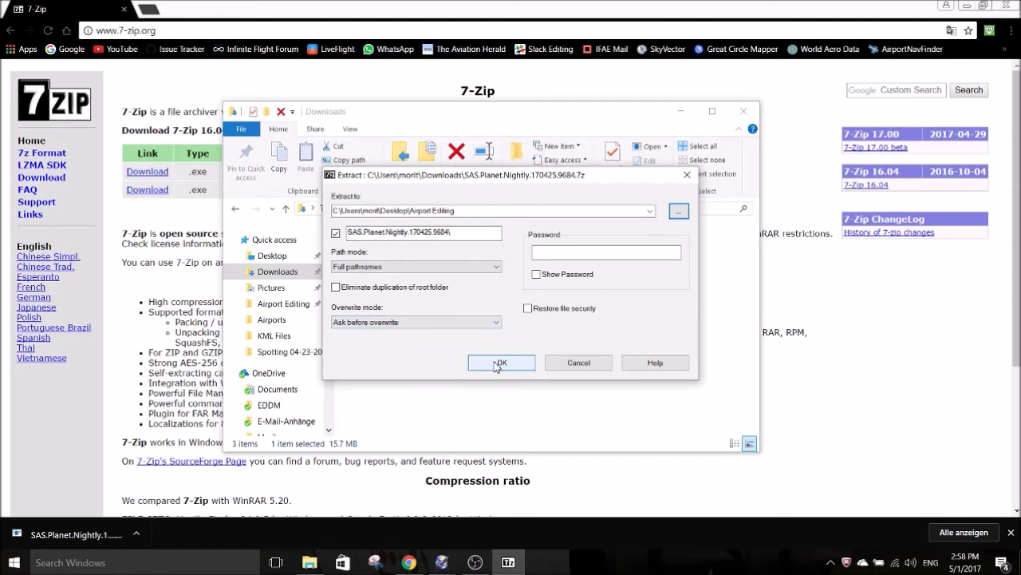
{"action": "left_click", "coordinate": [499, 363]}
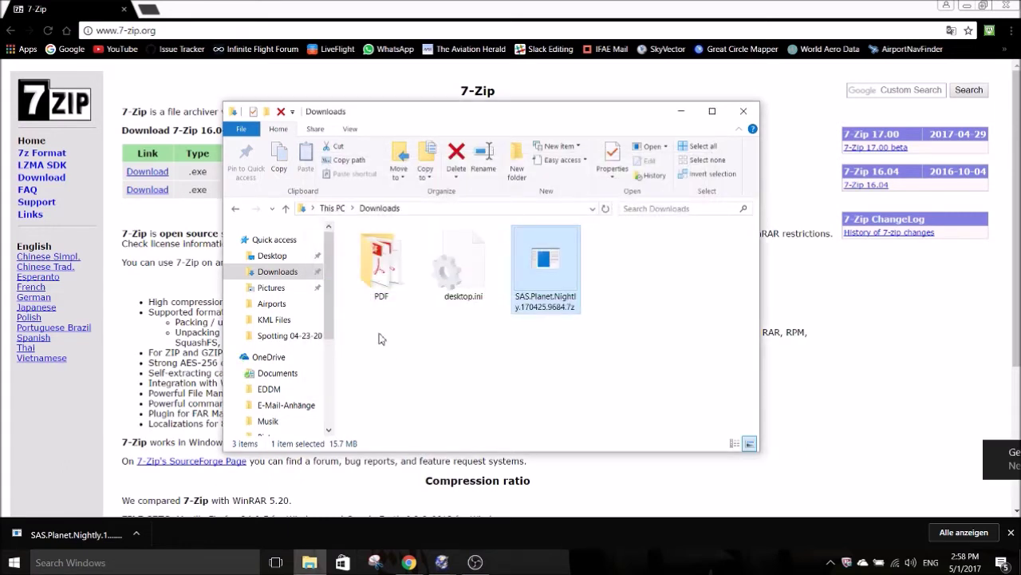
- Go to Desktop\Airport Editing and open the SAS.Planet.Nightly.170425.9684 folder
{"action": "left_click", "coordinate": [272, 303]}
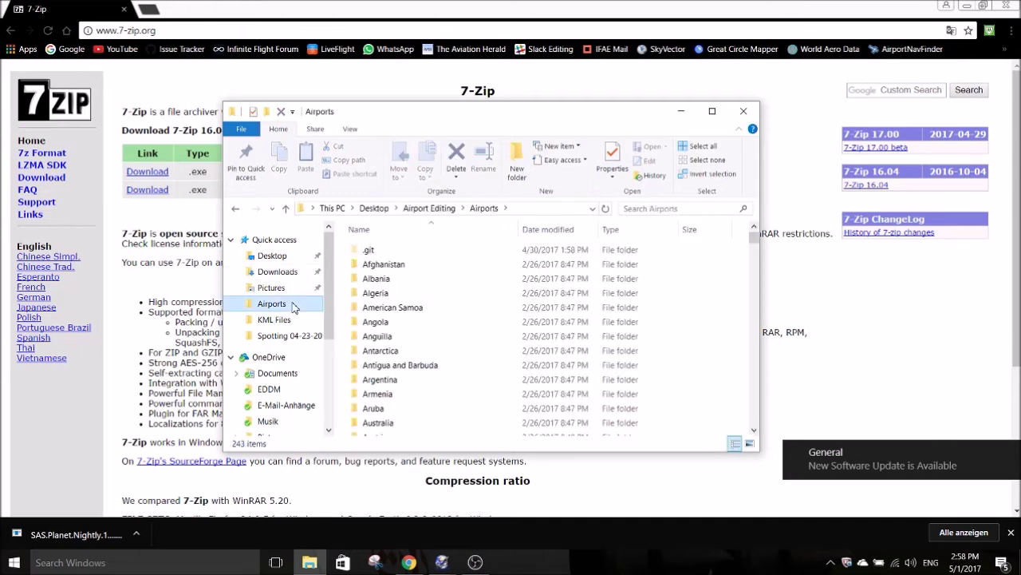
{"action": "left_click", "coordinate": [430, 208]}
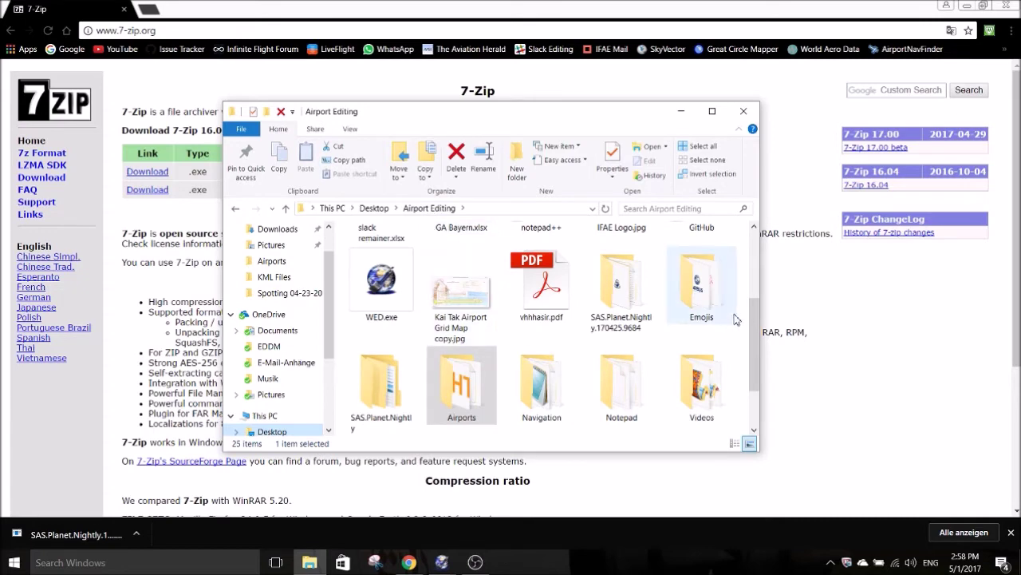
{"action": "scroll", "coordinate": [757, 323], "scroll_direction": "up", "scroll_amount": 1}
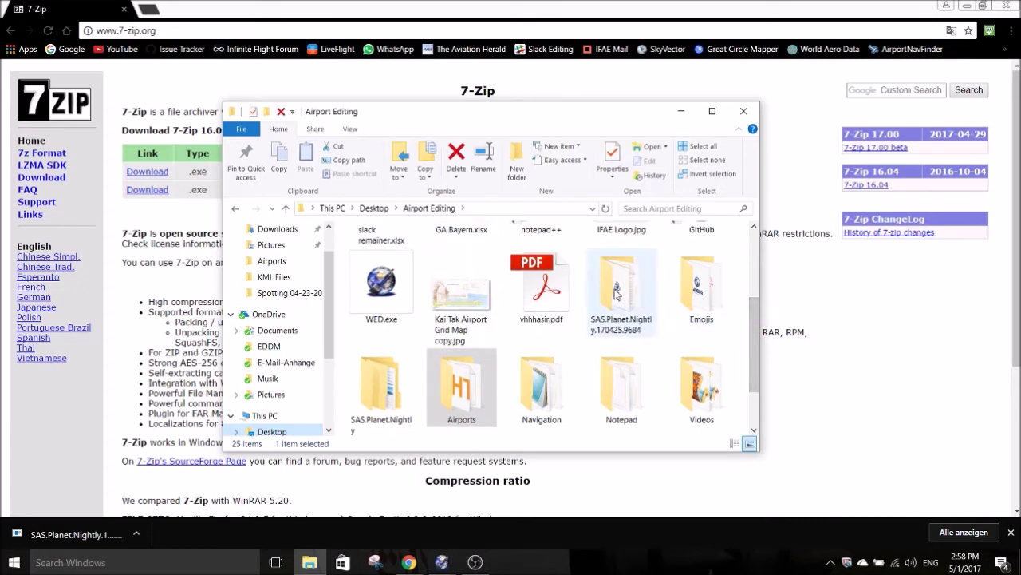
{"action": "double_click", "coordinate": [615, 294]}
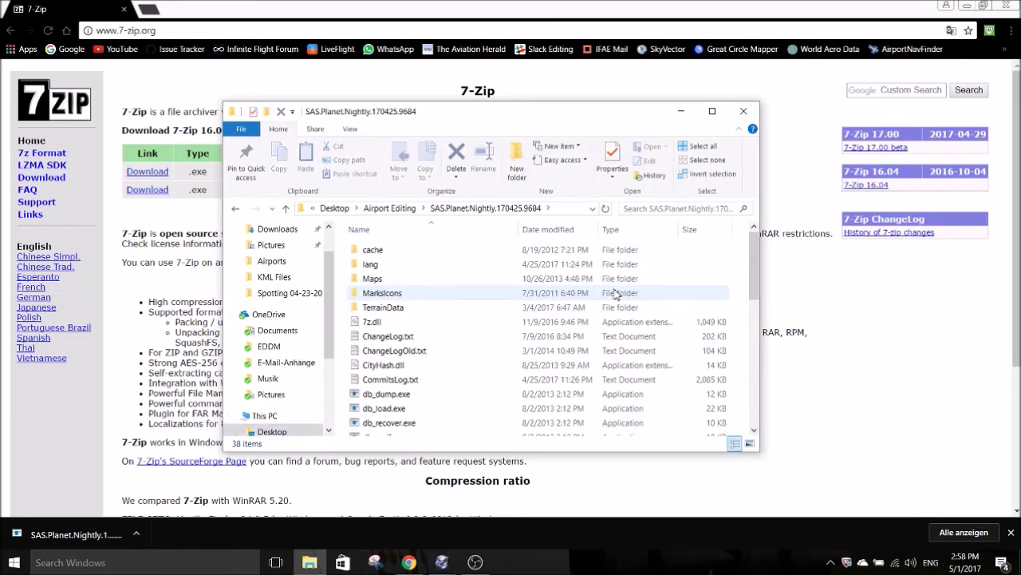
- Launch SASPlanet.exe from the extracted folder
{"action": "left_click", "coordinate": [568, 270]}
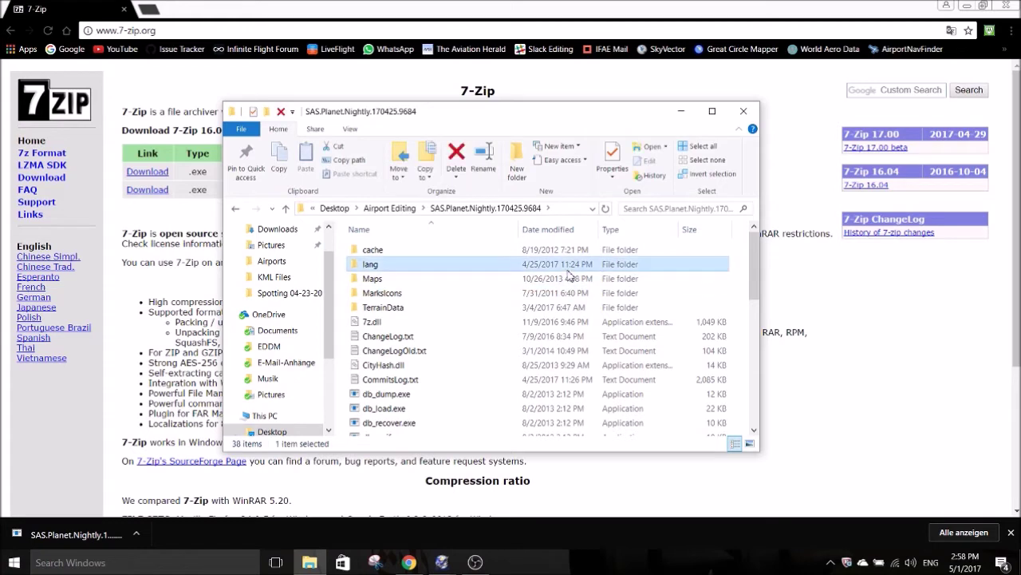
{"action": "key", "text": "s"}
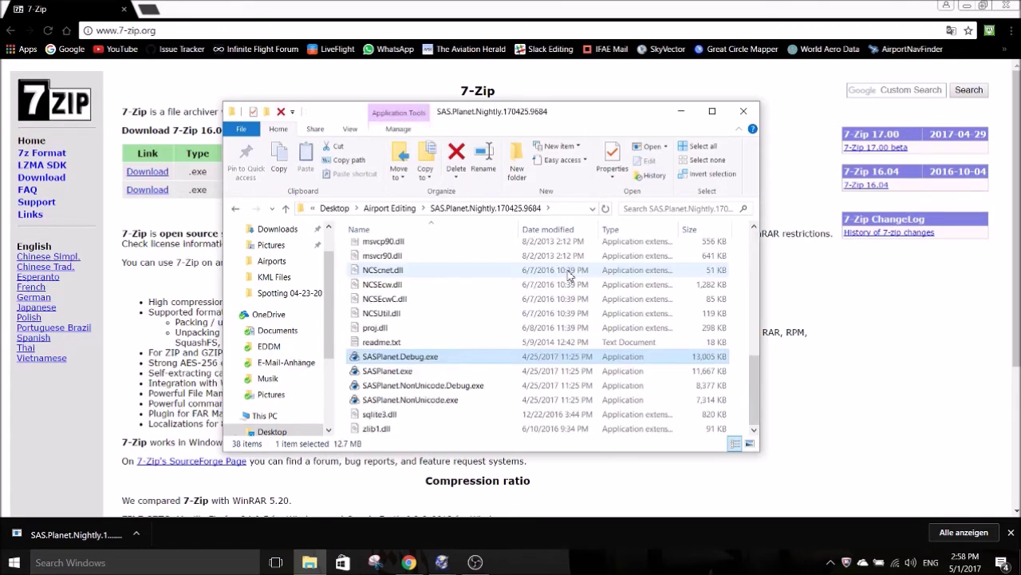
{"action": "left_click", "coordinate": [421, 372]}
{"action": "double_click", "coordinate": [421, 373]}
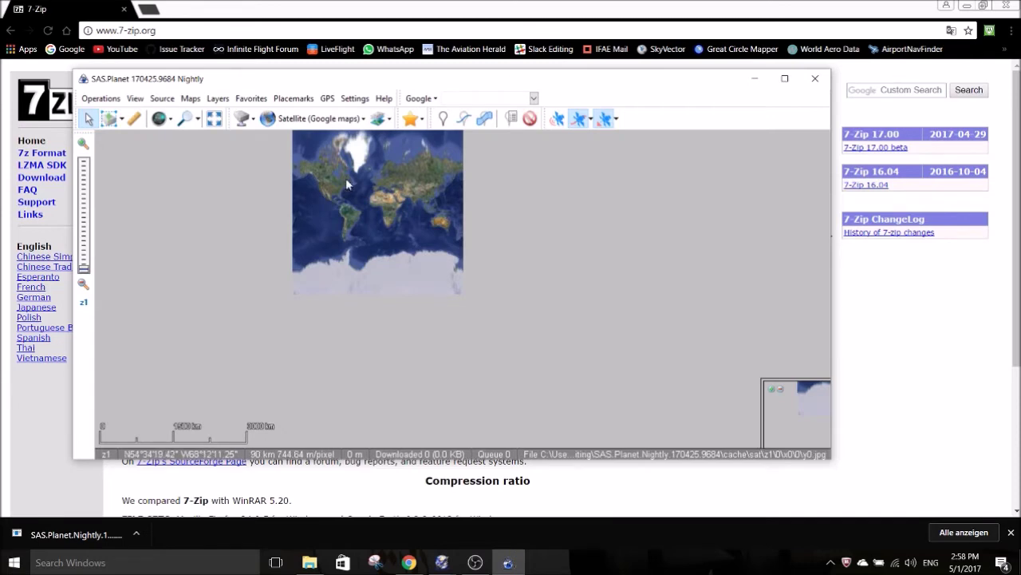
- Search the SAS.Planet map for London City Airport
{"action": "scroll", "coordinate": [348, 176], "scroll_direction": "up", "scroll_amount": 2}
{"action": "left_click_drag", "start_coordinate": [453, 236], "coordinate": [438, 274]}
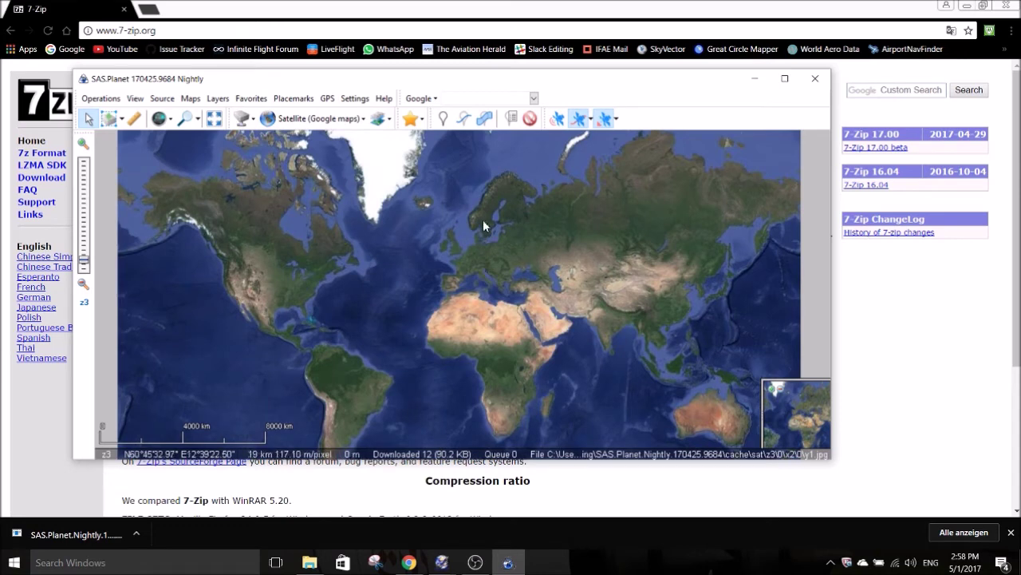
{"action": "left_click", "coordinate": [463, 100]}
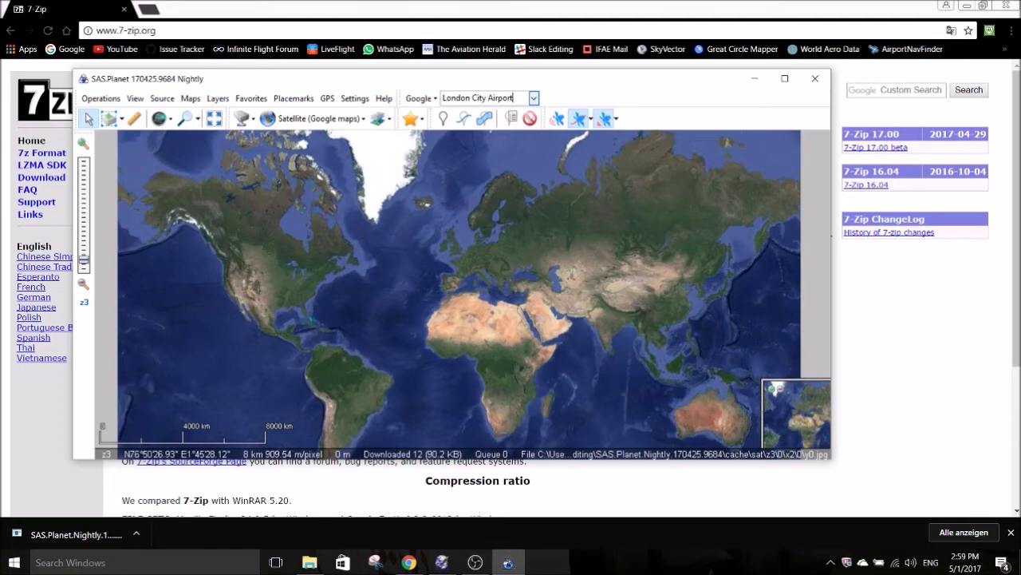
{"action": "key", "text": "Return"}
- Zoom in on the airport marker until the runway and surrounding docks fill the view
{"action": "scroll", "coordinate": [471, 297], "scroll_direction": "up", "scroll_amount": 2}
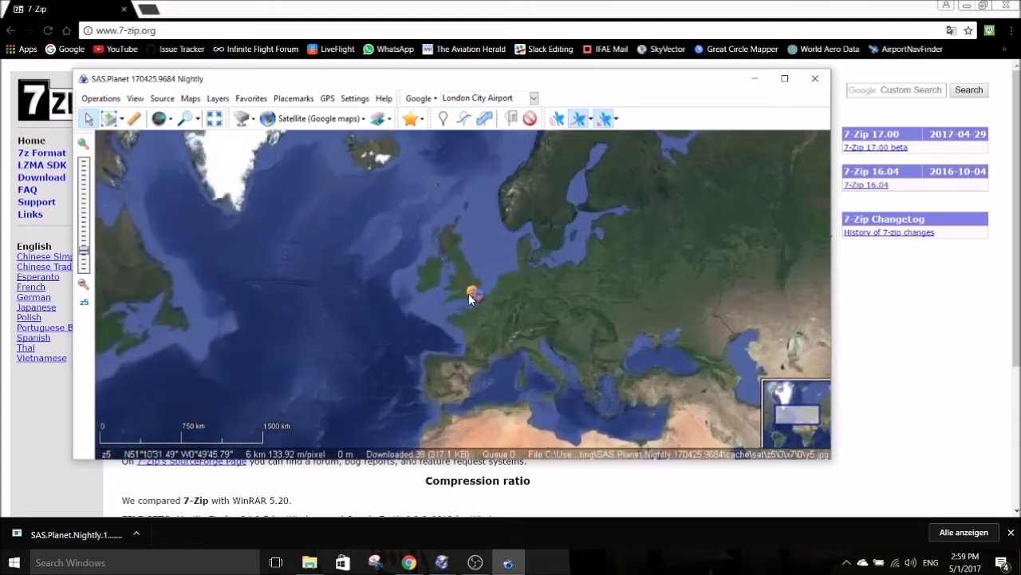
{"action": "scroll", "coordinate": [470, 296], "scroll_direction": "up", "scroll_amount": 5}
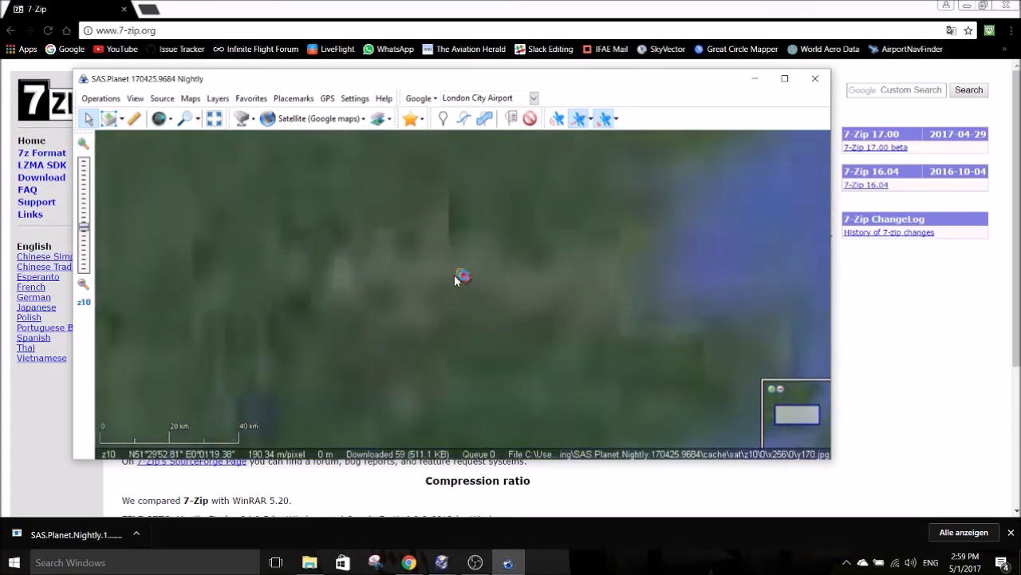
{"action": "scroll", "coordinate": [466, 274], "scroll_direction": "up", "scroll_amount": 3}
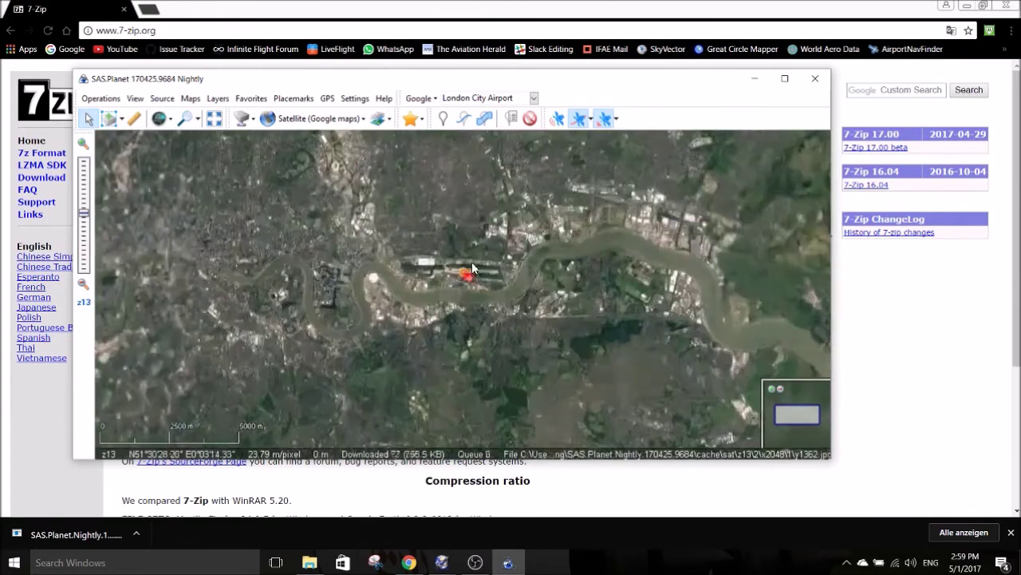
{"action": "scroll", "coordinate": [471, 269], "scroll_direction": "up", "scroll_amount": 3}
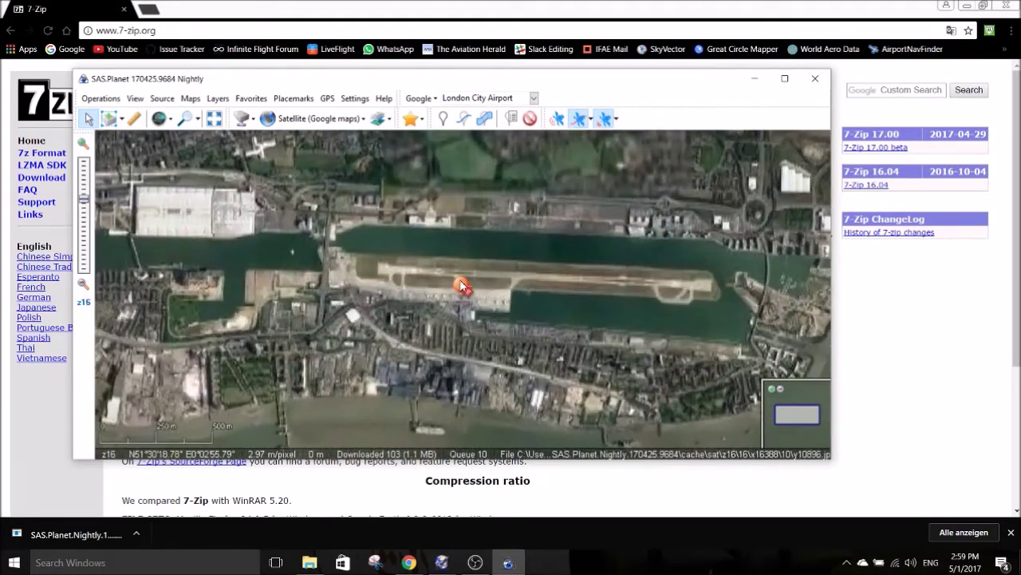
{"action": "scroll", "coordinate": [463, 285], "scroll_direction": "down", "scroll_amount": 1}
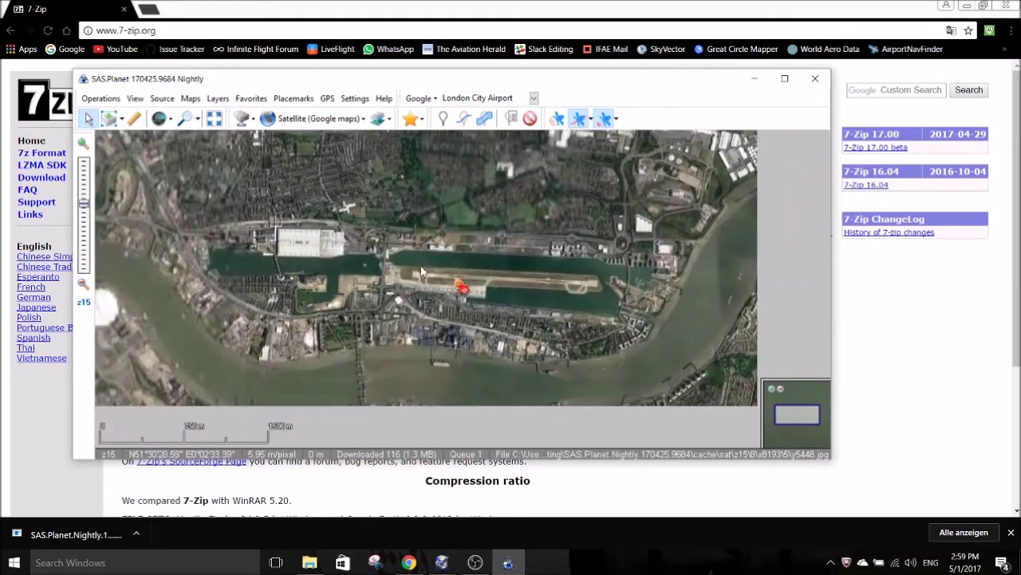
{"action": "left_click", "coordinate": [364, 123]}
{"action": "mouse_move", "coordinate": [335, 139]}
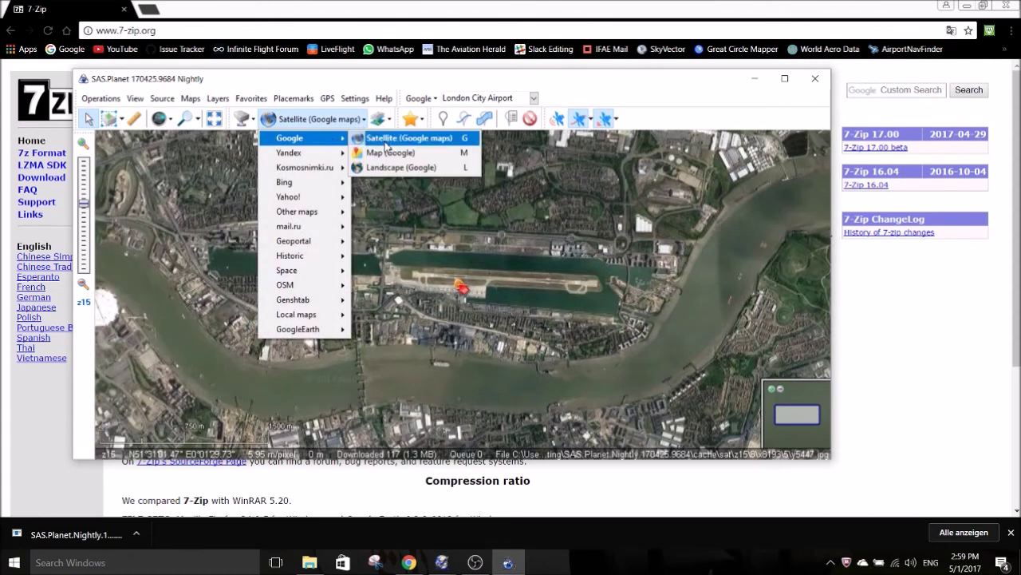
{"action": "mouse_move", "coordinate": [317, 156]}
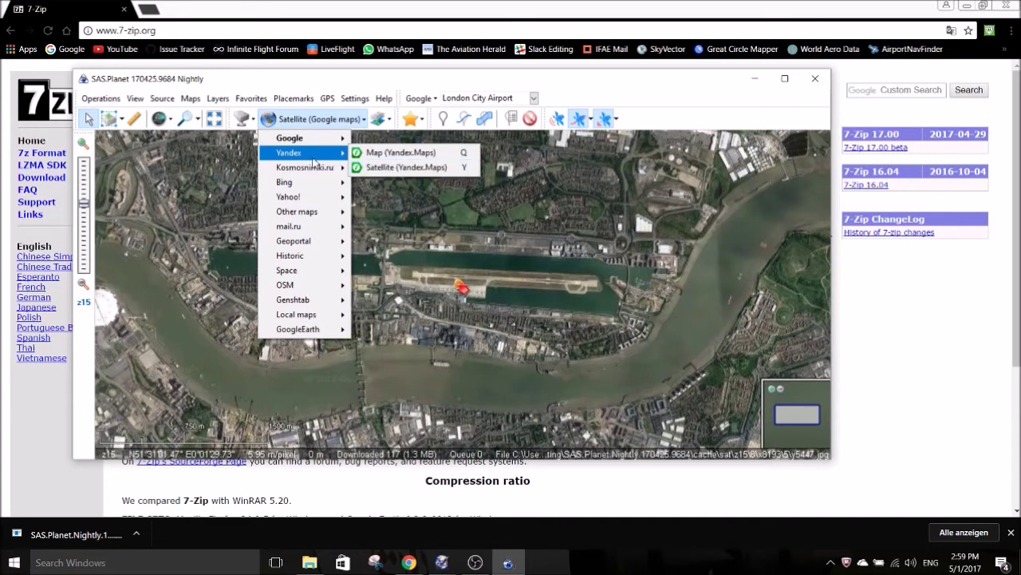
{"action": "mouse_move", "coordinate": [303, 185]}
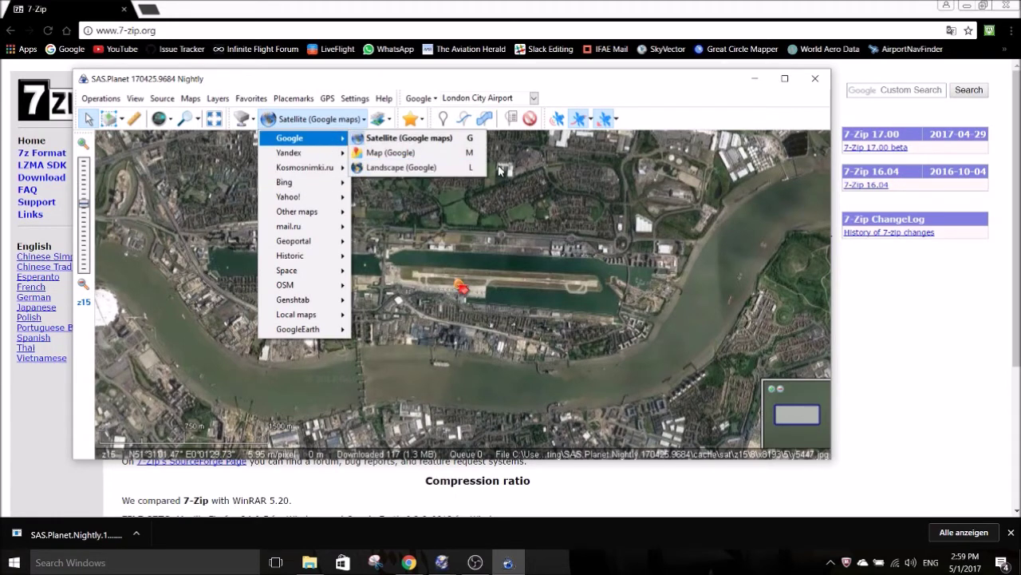
{"action": "left_click", "coordinate": [447, 138]}
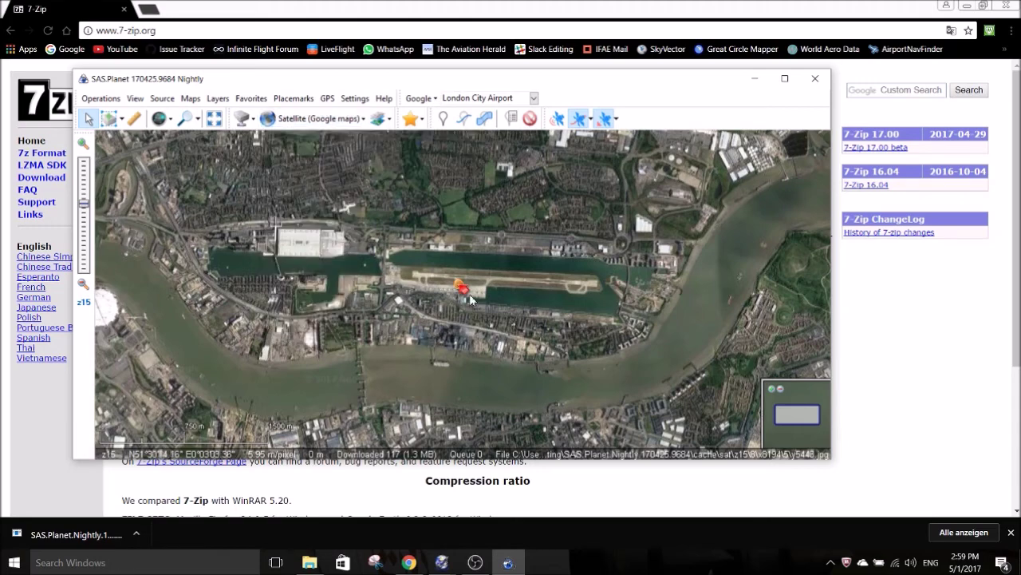
{"action": "scroll", "coordinate": [469, 298], "scroll_direction": "up", "scroll_amount": 1}
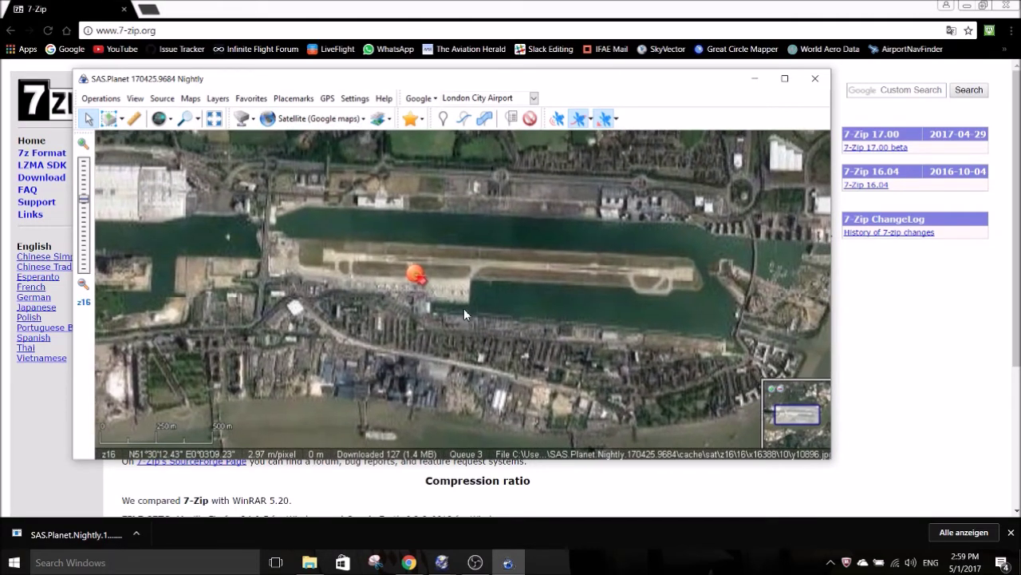
{"action": "left_click", "coordinate": [122, 120]}
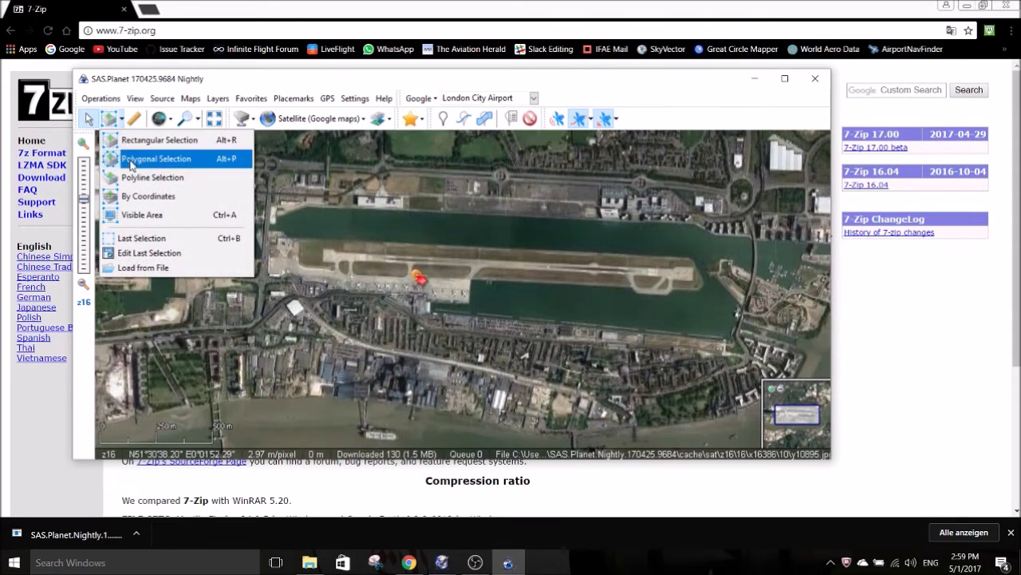
- Draw a polygon selection around the airport's runway and terminal and close it
{"action": "left_click", "coordinate": [133, 163]}
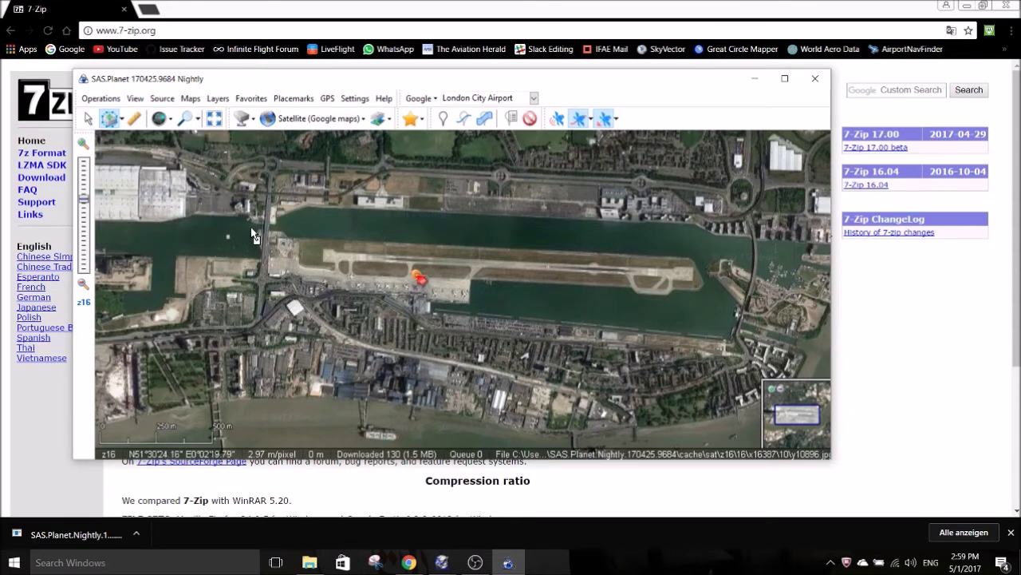
{"action": "left_click", "coordinate": [719, 251]}
{"action": "left_click", "coordinate": [721, 317]}
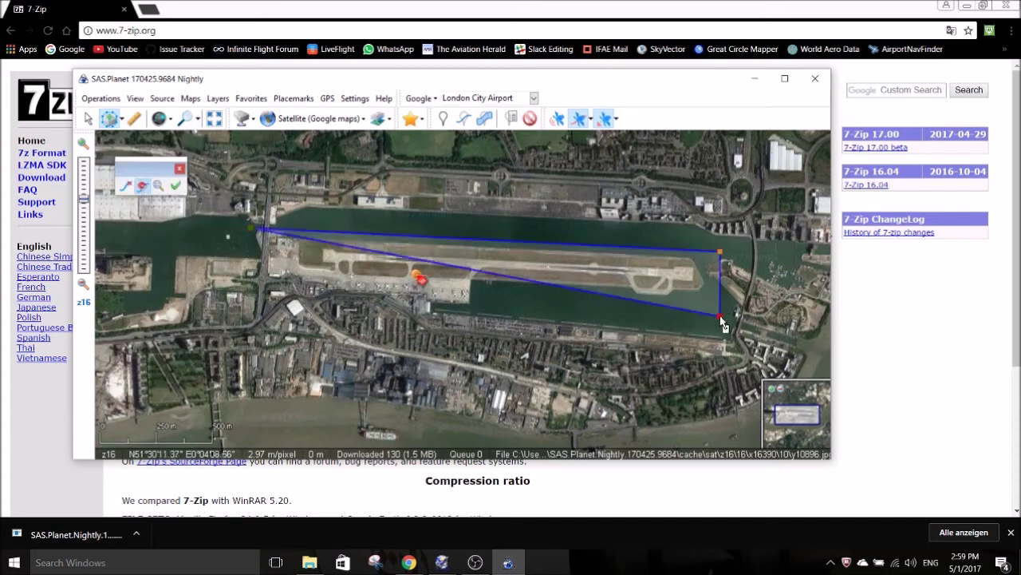
{"action": "left_click", "coordinate": [489, 298]}
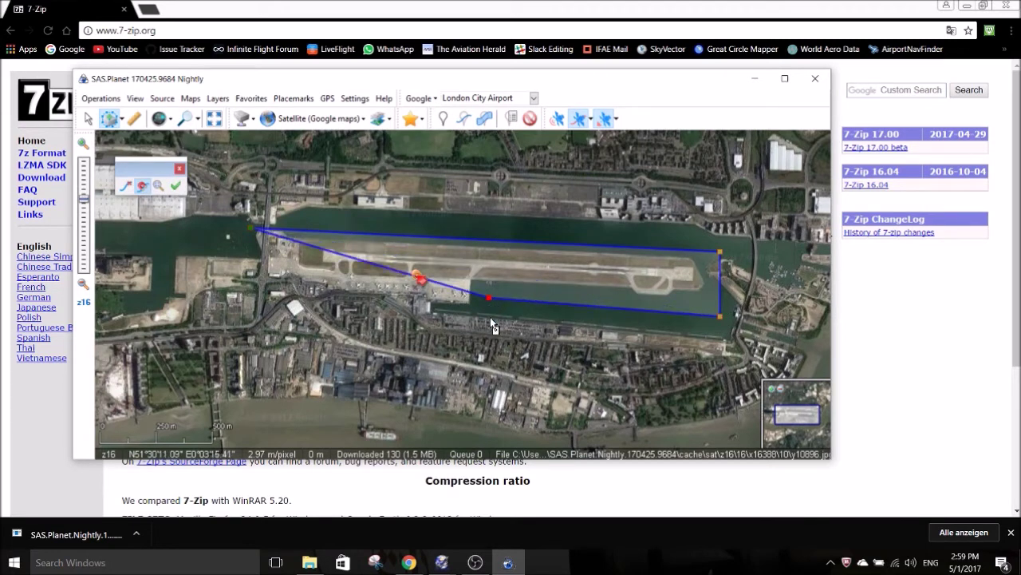
{"action": "left_click", "coordinate": [489, 319]}
{"action": "left_click", "coordinate": [256, 306]}
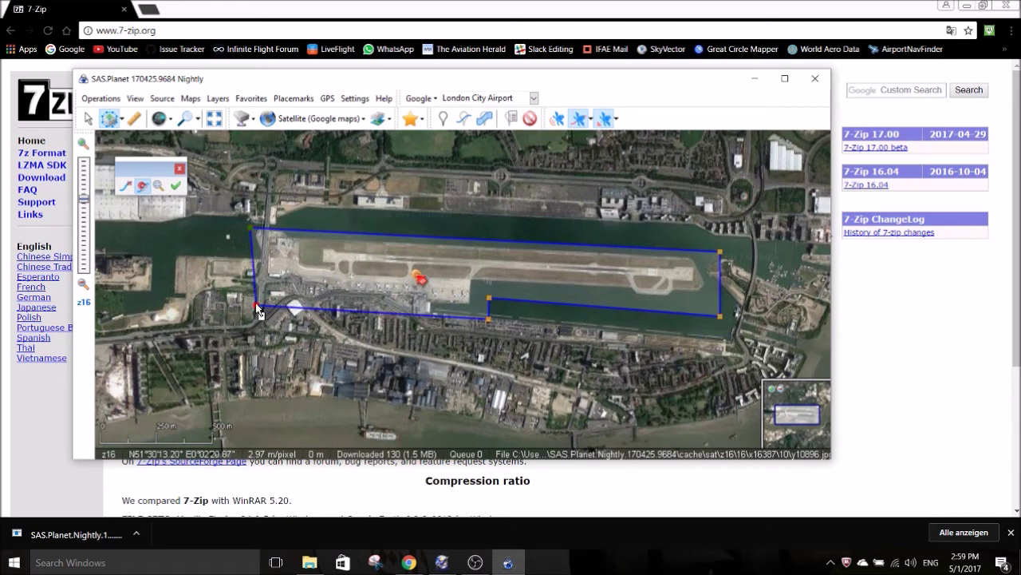
{"action": "left_click_drag", "start_coordinate": [259, 313], "coordinate": [257, 313]}
{"action": "left_click", "coordinate": [175, 185]}
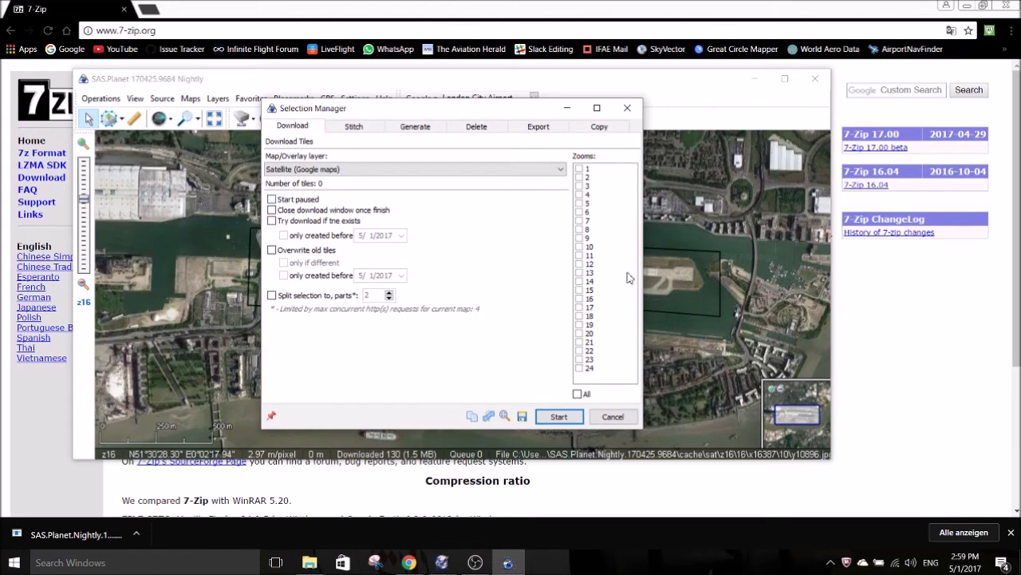
- Download the selected area's Google satellite tiles at zoom levels 19 and 20
{"action": "left_click", "coordinate": [579, 324]}
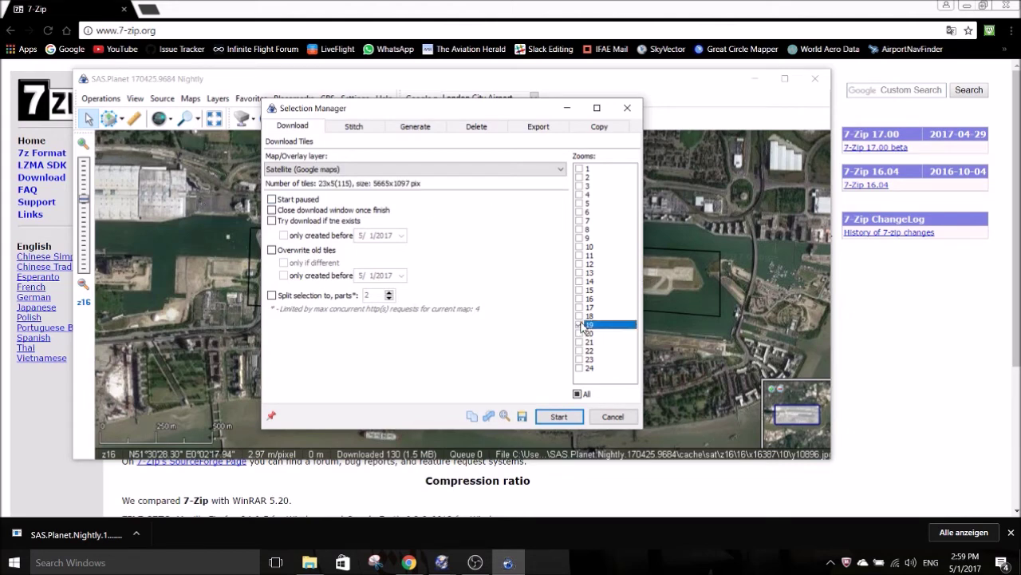
{"action": "left_click", "coordinate": [580, 333]}
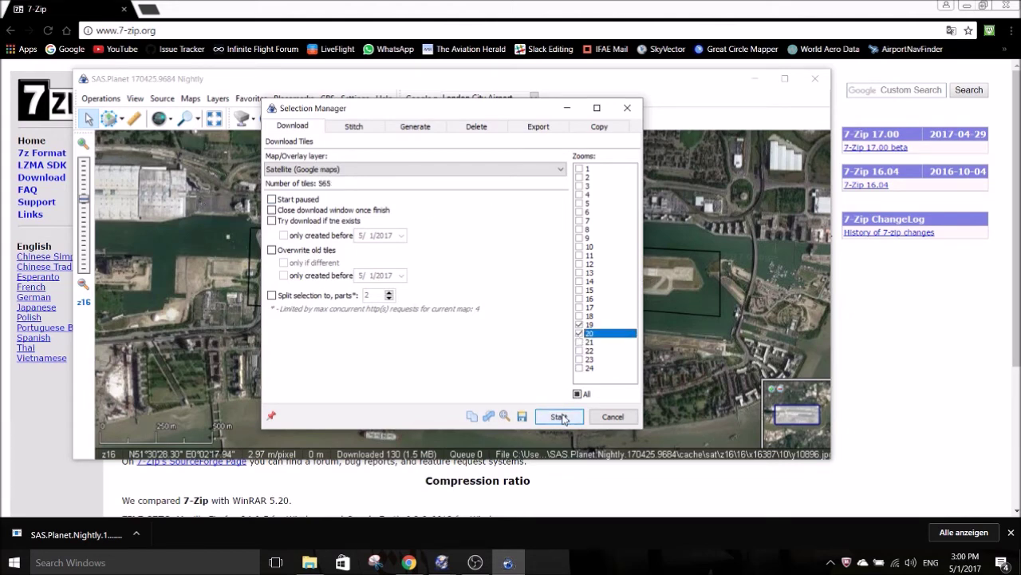
{"action": "left_click", "coordinate": [560, 416]}
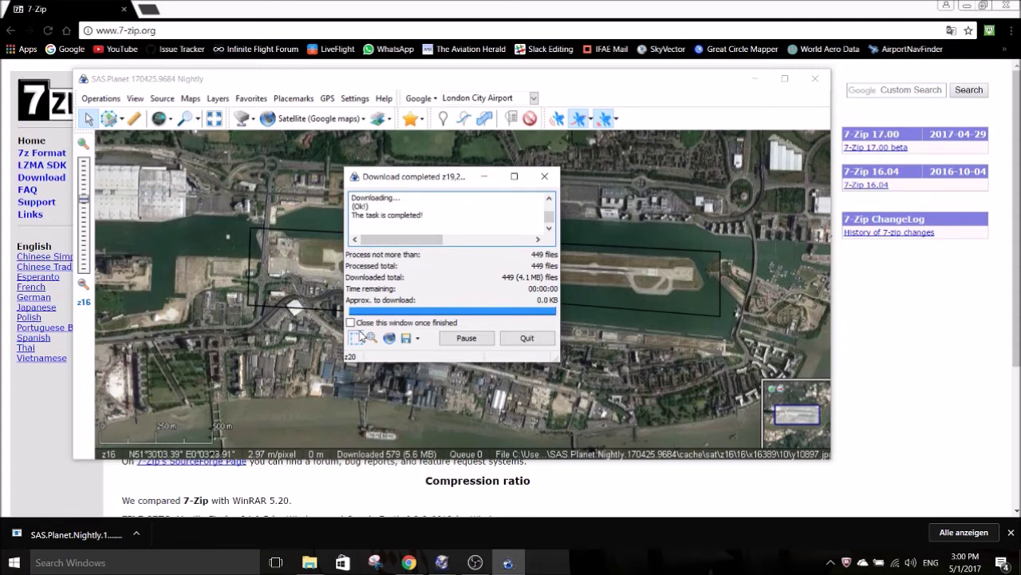
{"action": "left_click", "coordinate": [360, 336]}
- Set the stitch output file to London.jpg in the Airport Editing folder
{"action": "left_click", "coordinate": [365, 130]}
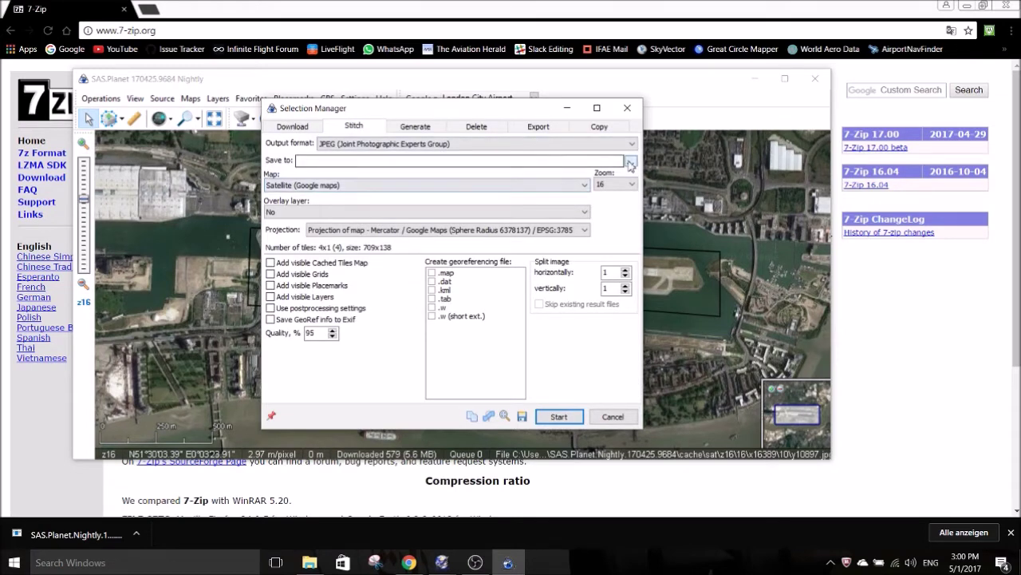
{"action": "left_click", "coordinate": [631, 162]}
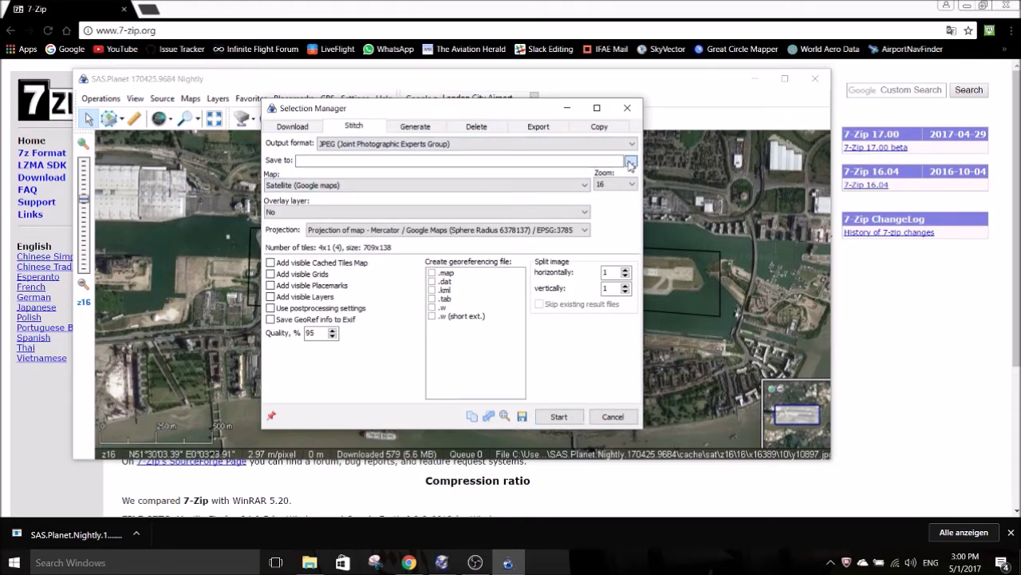
{"action": "type", "text": "London"}
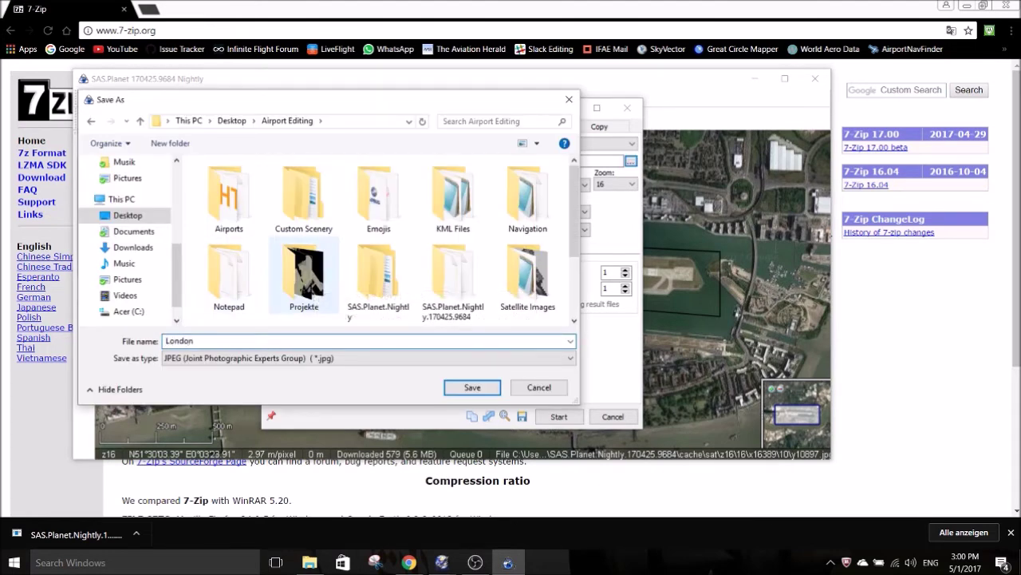
{"action": "left_click", "coordinate": [473, 388]}
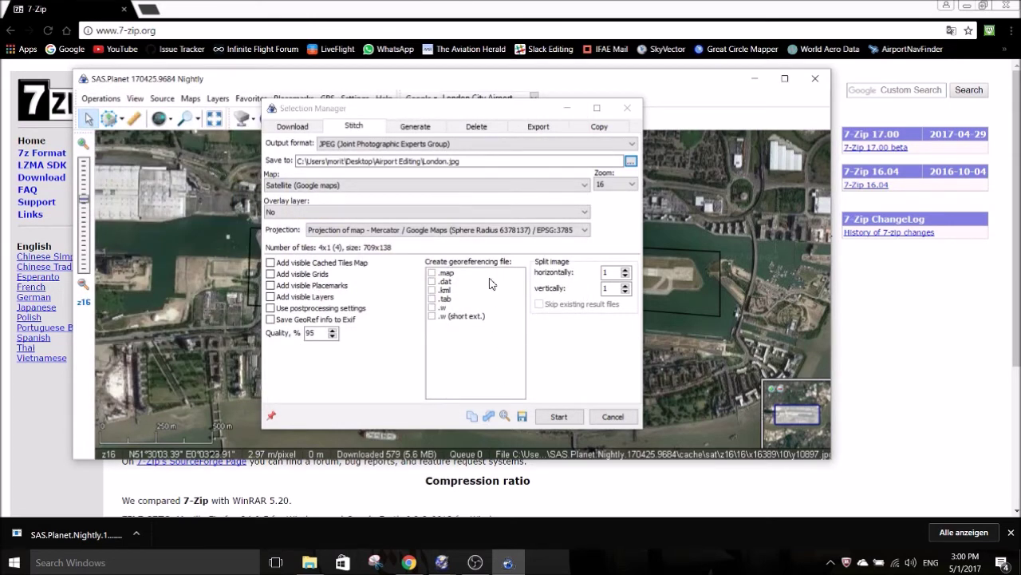
- Stitch at zoom 20 with a .kml georeferencing file, split into 2 horizontal parts
{"action": "left_click", "coordinate": [631, 186]}
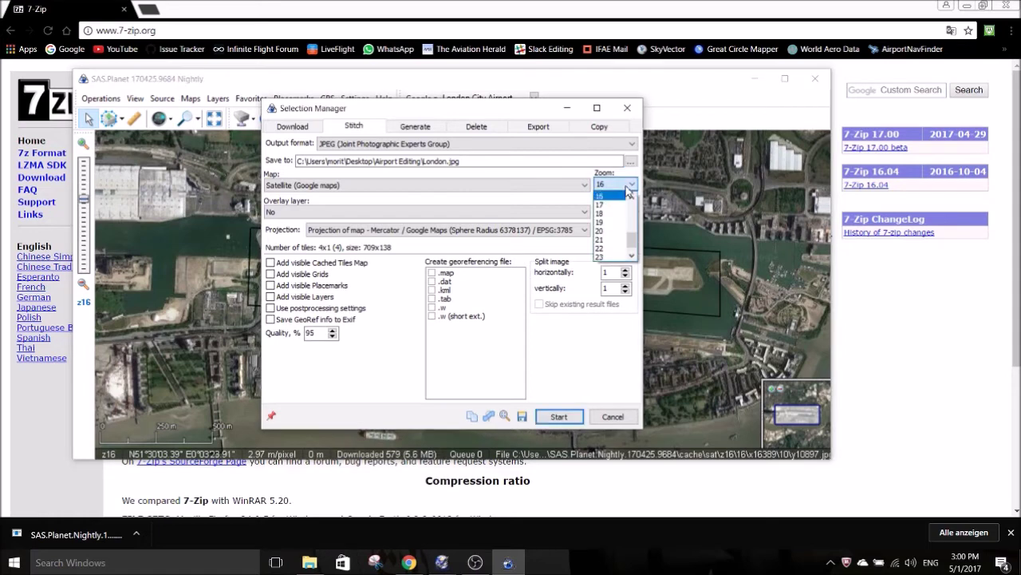
{"action": "left_click", "coordinate": [609, 231]}
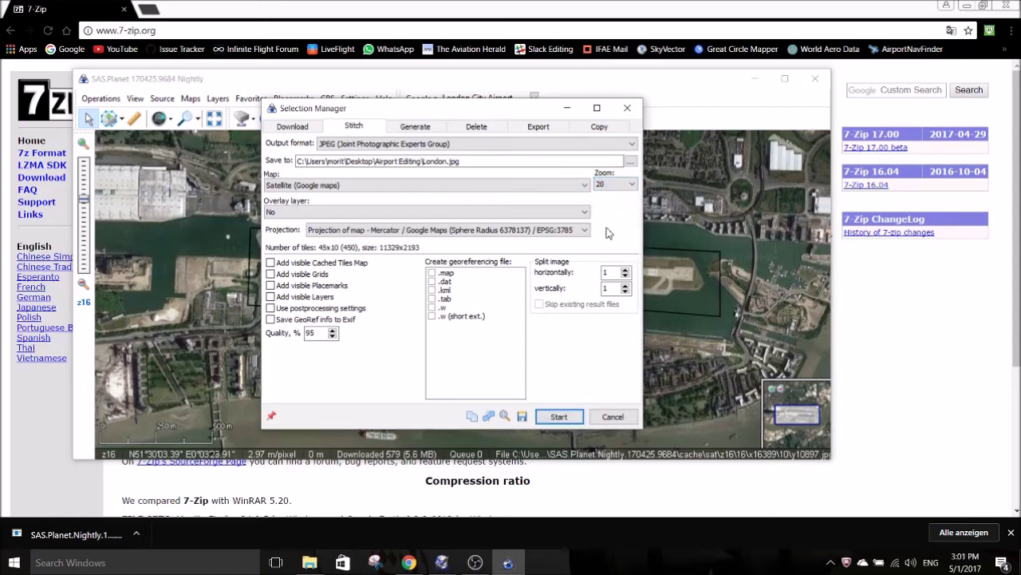
{"action": "left_click", "coordinate": [432, 292]}
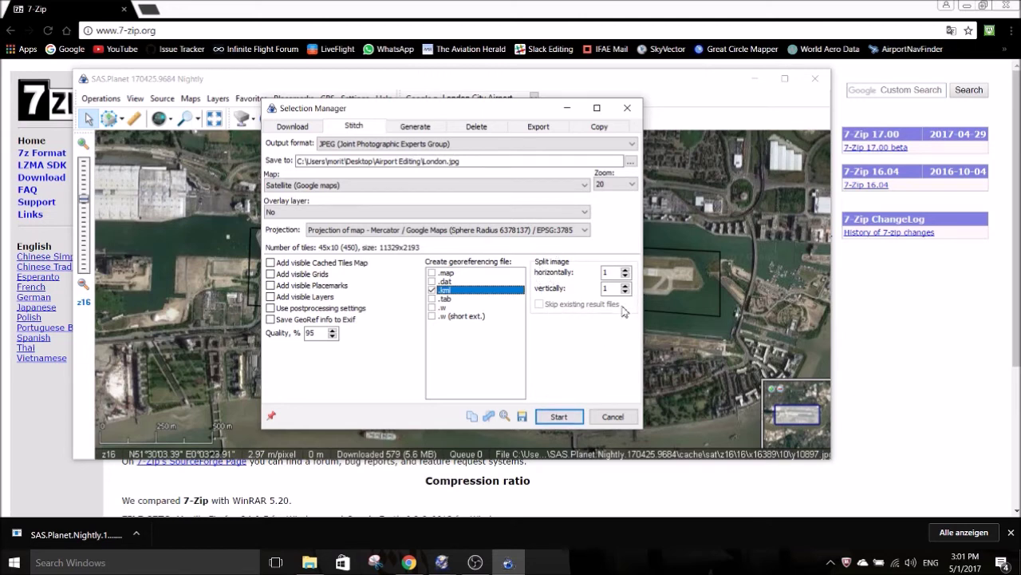
{"action": "left_click", "coordinate": [627, 273]}
{"action": "left_click", "coordinate": [627, 272]}
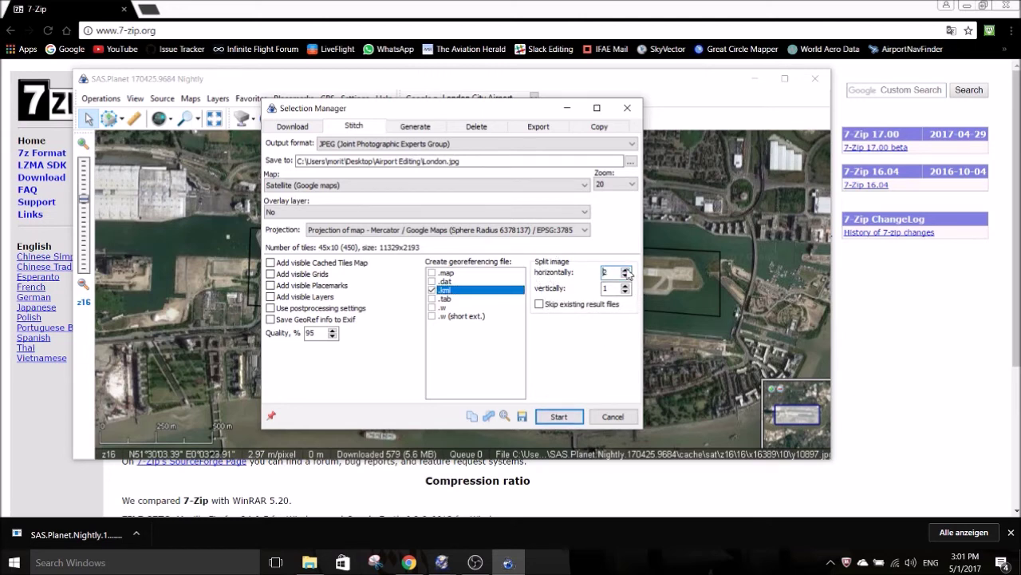
- Run the stitch, producing the 11329×2193 London.jpg as two split files
{"action": "left_click", "coordinate": [559, 417]}
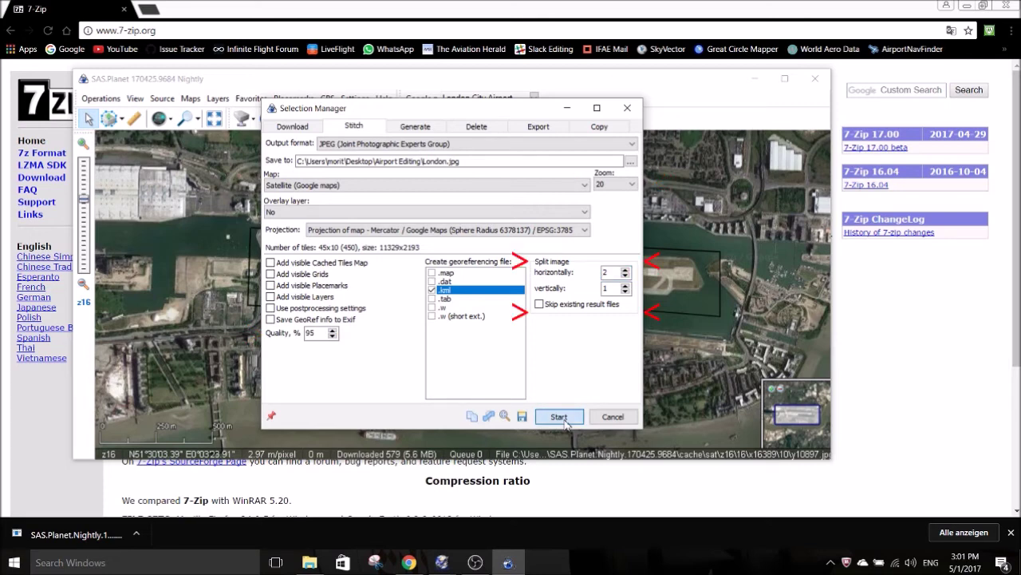
{"action": "left_click", "coordinate": [563, 418]}
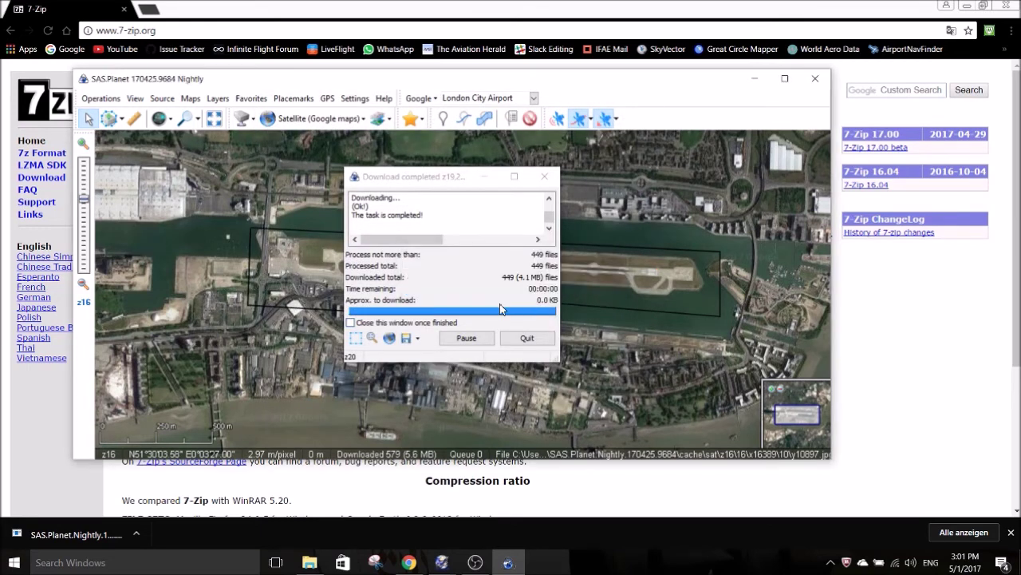
{"action": "left_click", "coordinate": [547, 177]}
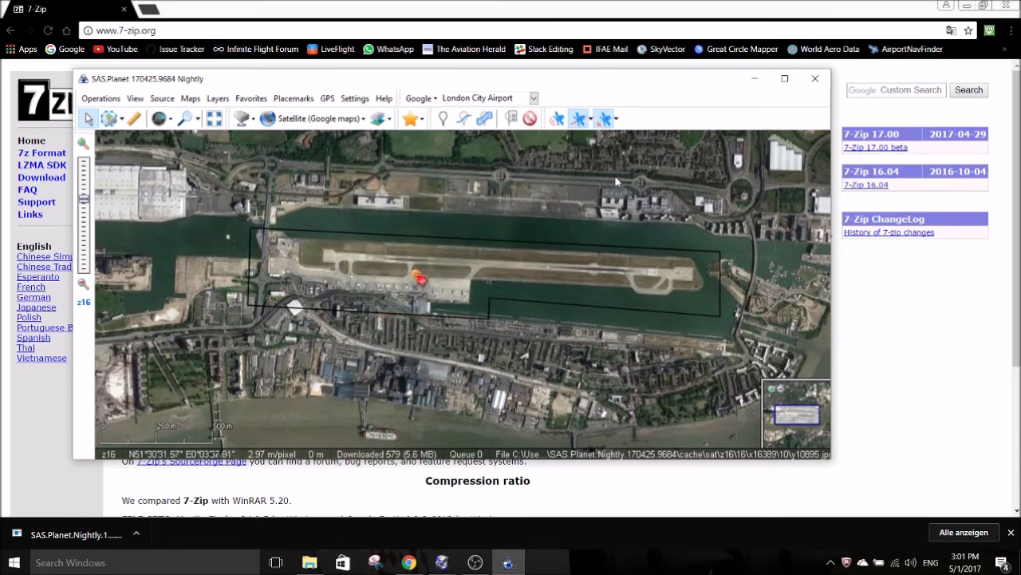
- Close SAS.Planet, the folder window and Chrome, then open Airport Editing and scroll to the London files
{"action": "left_click", "coordinate": [817, 79]}
{"action": "left_click", "coordinate": [744, 111]}
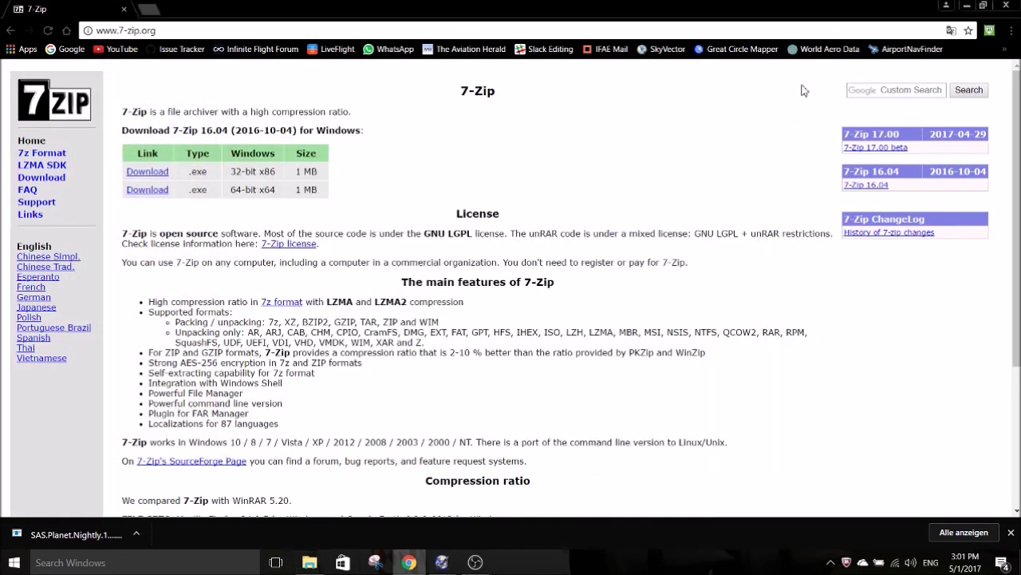
{"action": "left_click", "coordinate": [1005, 6]}
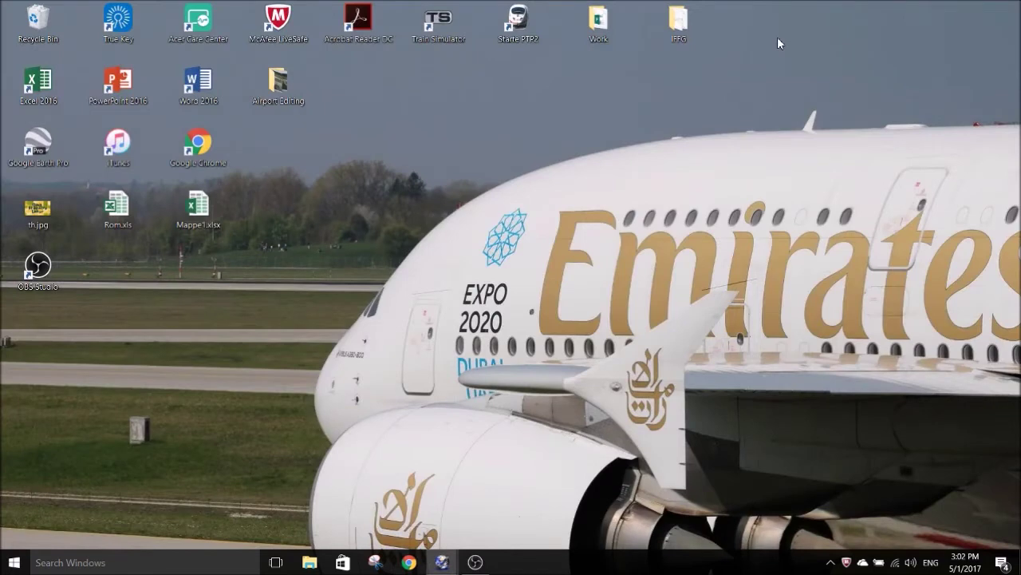
{"action": "double_click", "coordinate": [294, 81]}
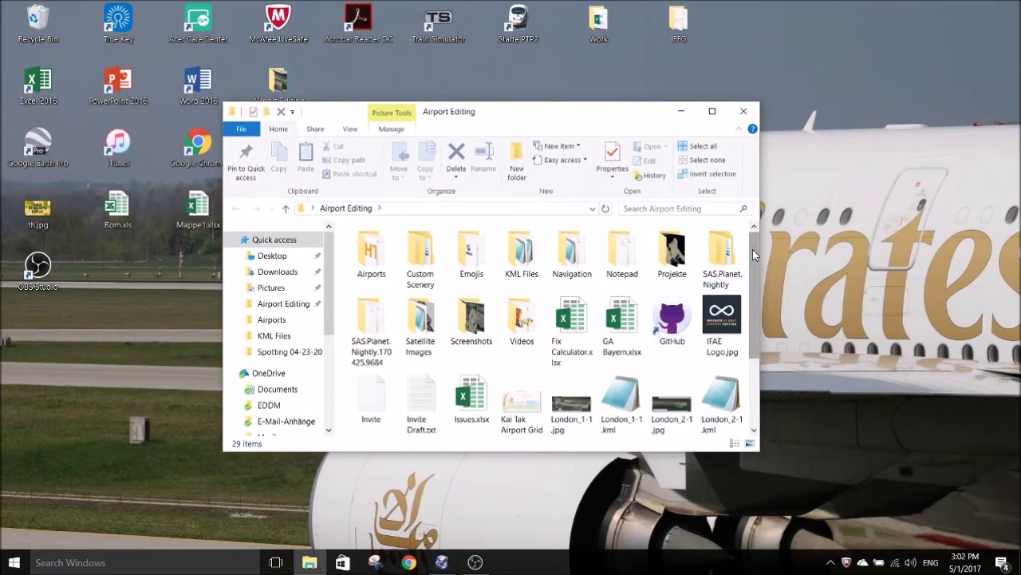
{"action": "left_click_drag", "start_coordinate": [752, 249], "coordinate": [753, 303]}
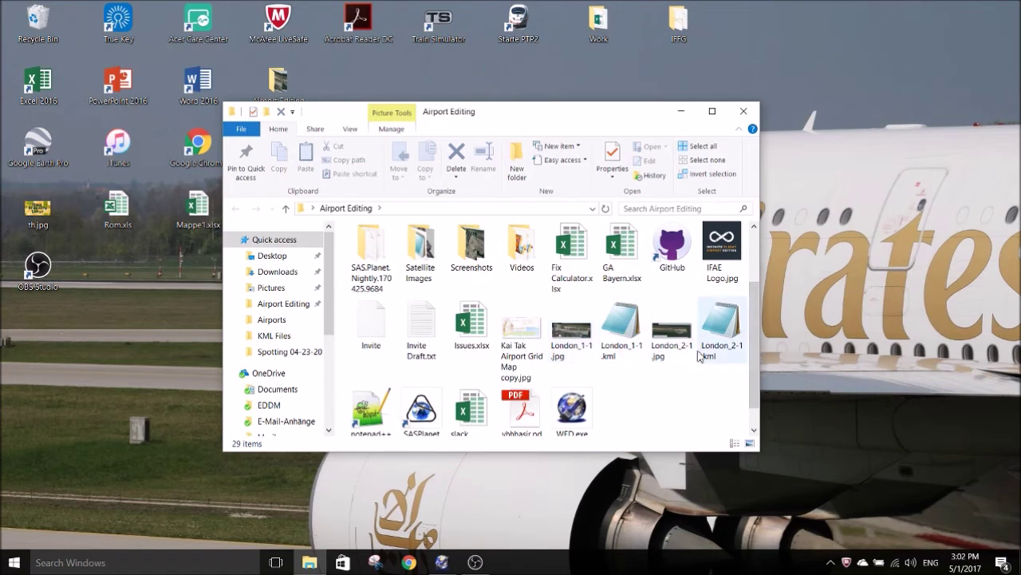
- In WorldEditor, import London_1-1.jpg and London_2-1.jpg from the Airport Editing folder as orthophotos
{"action": "mouse_move", "coordinate": [443, 562]}
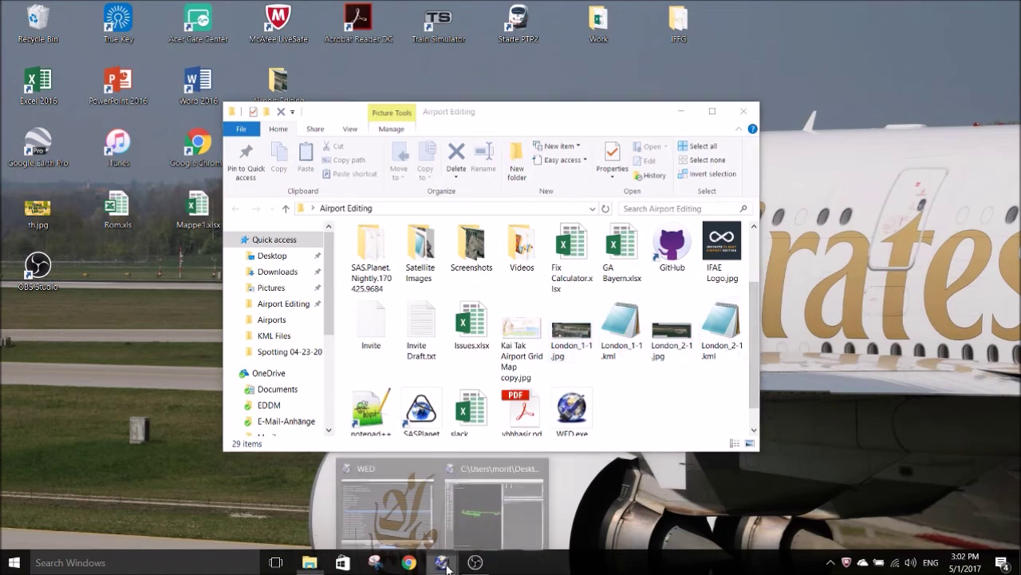
{"action": "left_click", "coordinate": [477, 541]}
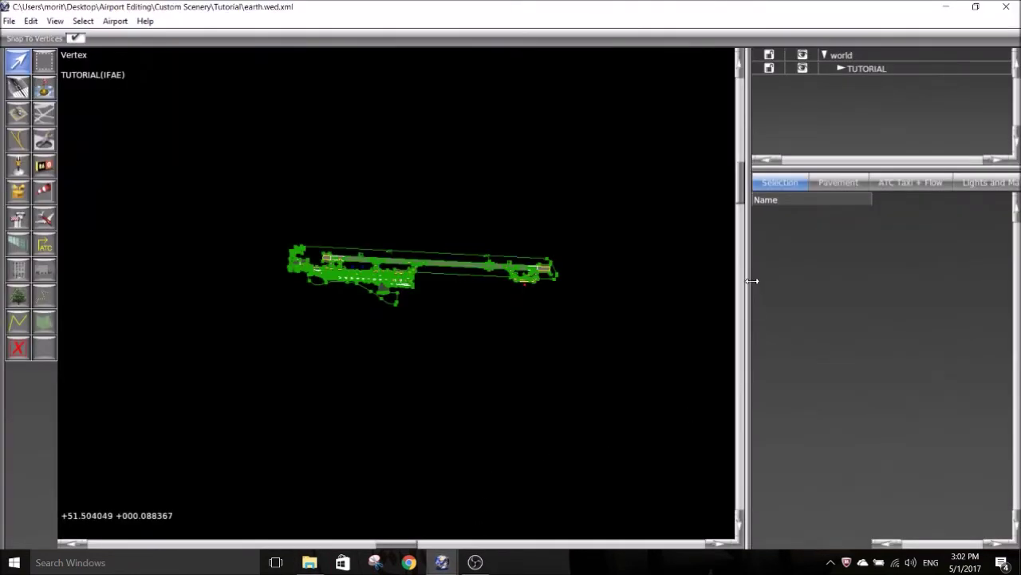
{"action": "left_click_drag", "start_coordinate": [754, 281], "coordinate": [818, 281]}
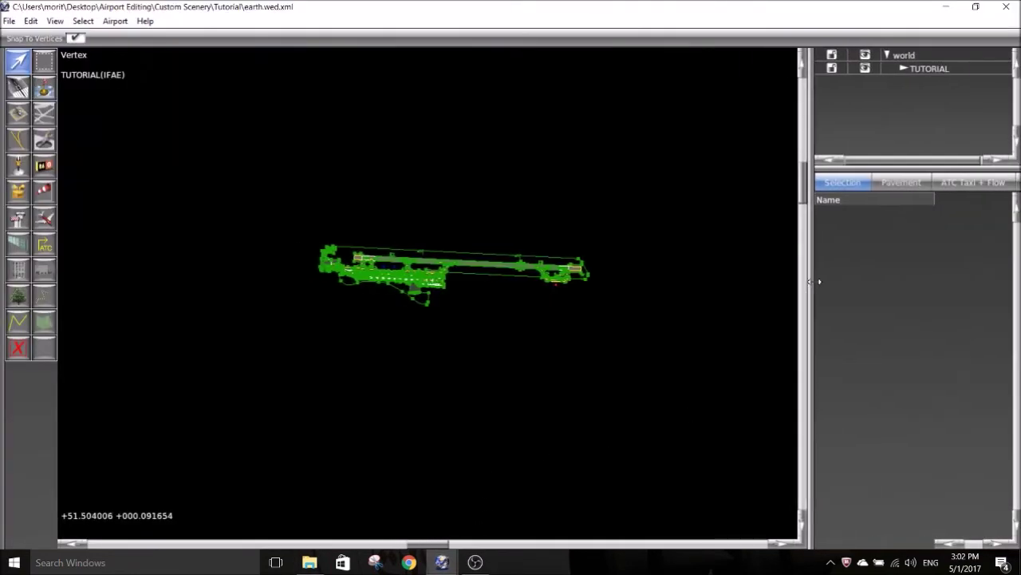
{"action": "left_click", "coordinate": [9, 21]}
{"action": "left_click", "coordinate": [54, 197]}
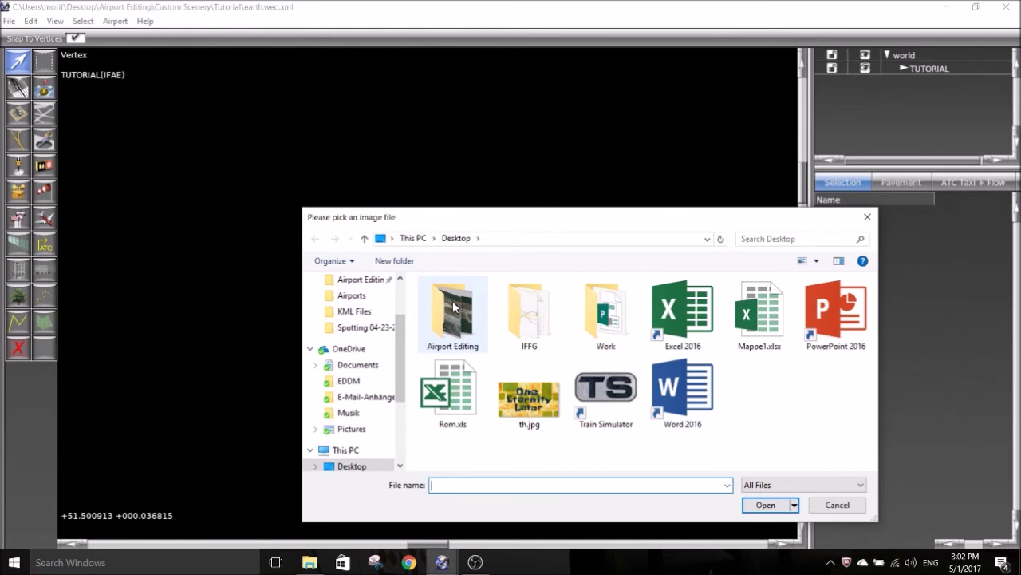
{"action": "double_click", "coordinate": [440, 317]}
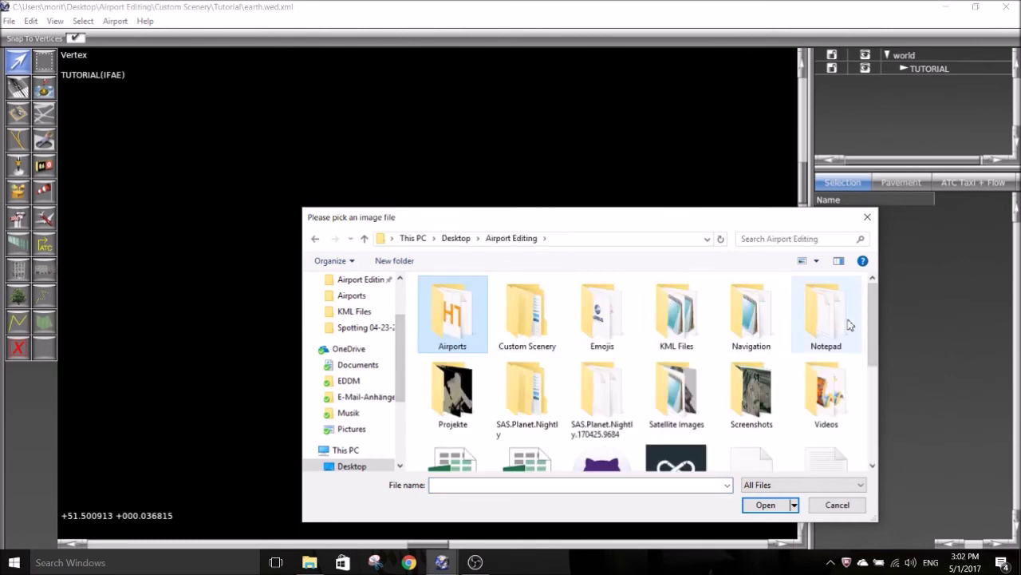
{"action": "scroll", "coordinate": [875, 329], "scroll_direction": "down", "scroll_amount": 5}
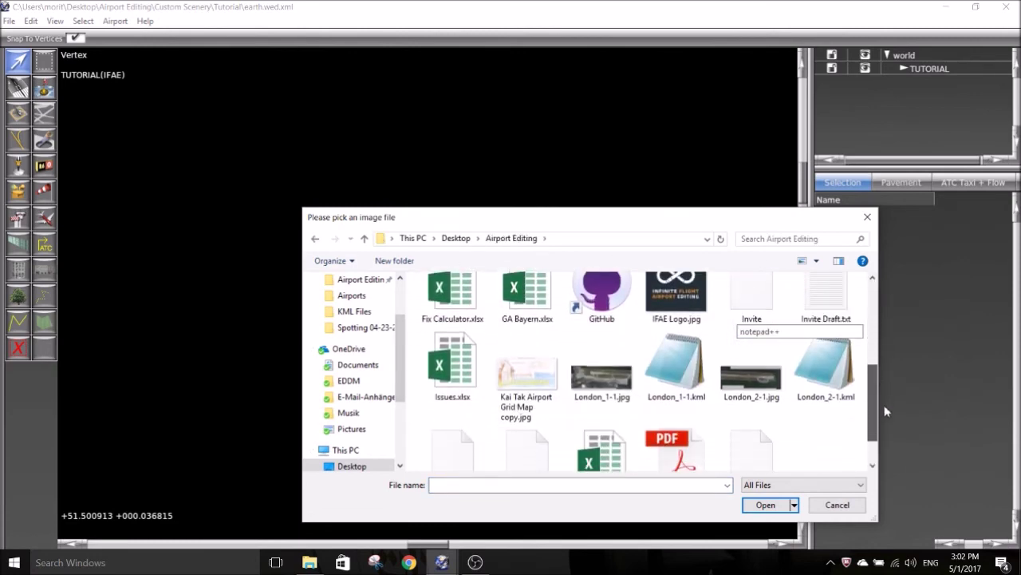
{"action": "left_click", "coordinate": [627, 375]}
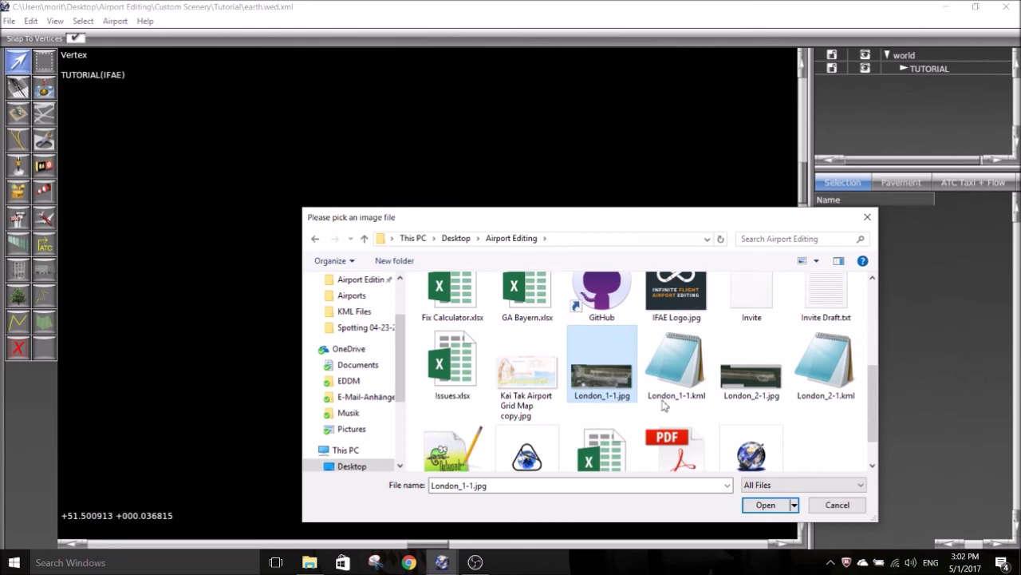
{"action": "left_click", "coordinate": [745, 388], "text": "ctrl"}
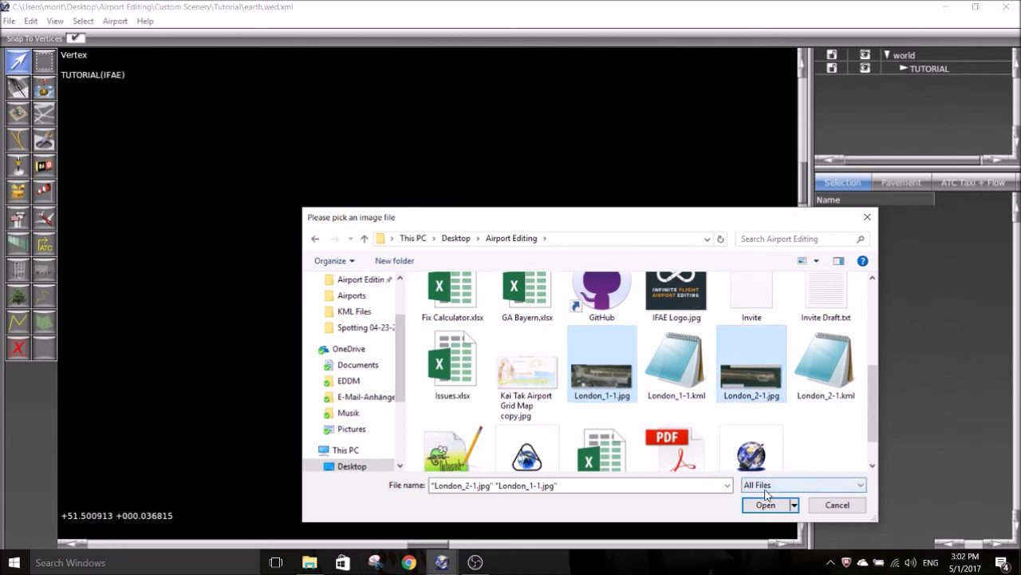
{"action": "left_click", "coordinate": [766, 506]}
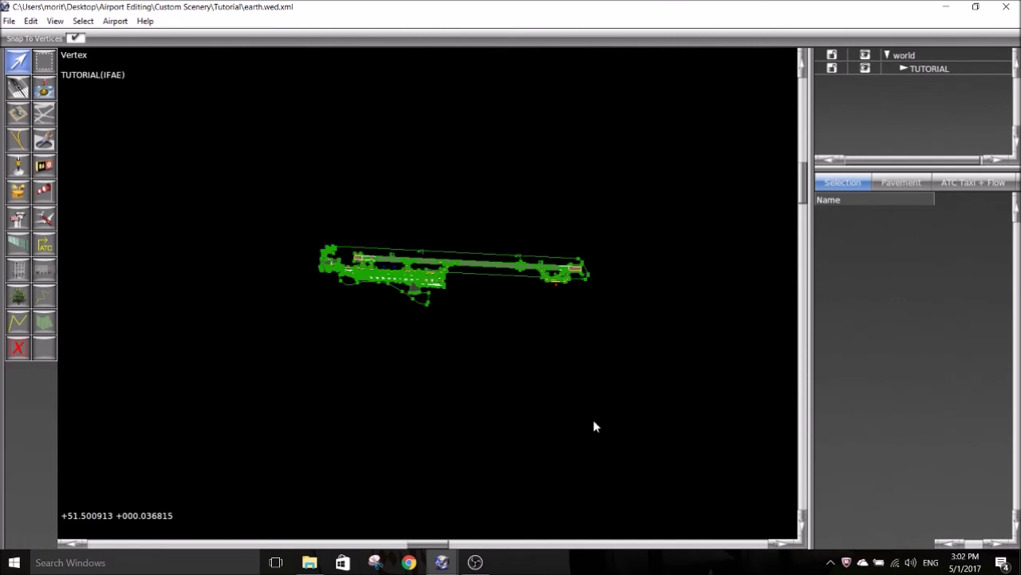
- Open London_1-1.kml and London_2-1.kml in Notepad and select the north coordinate value
{"action": "left_click", "coordinate": [309, 562]}
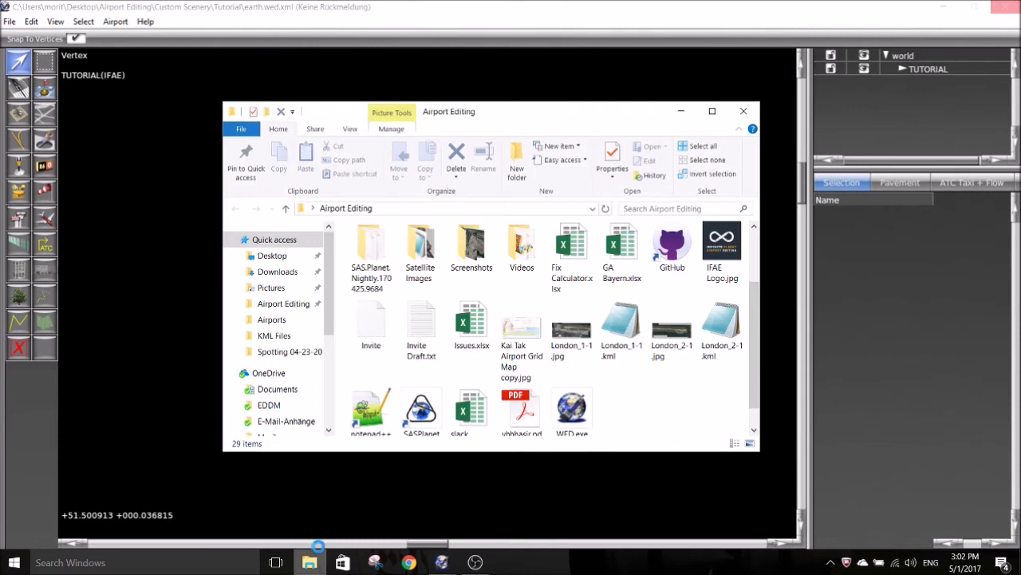
{"action": "left_click", "coordinate": [622, 327]}
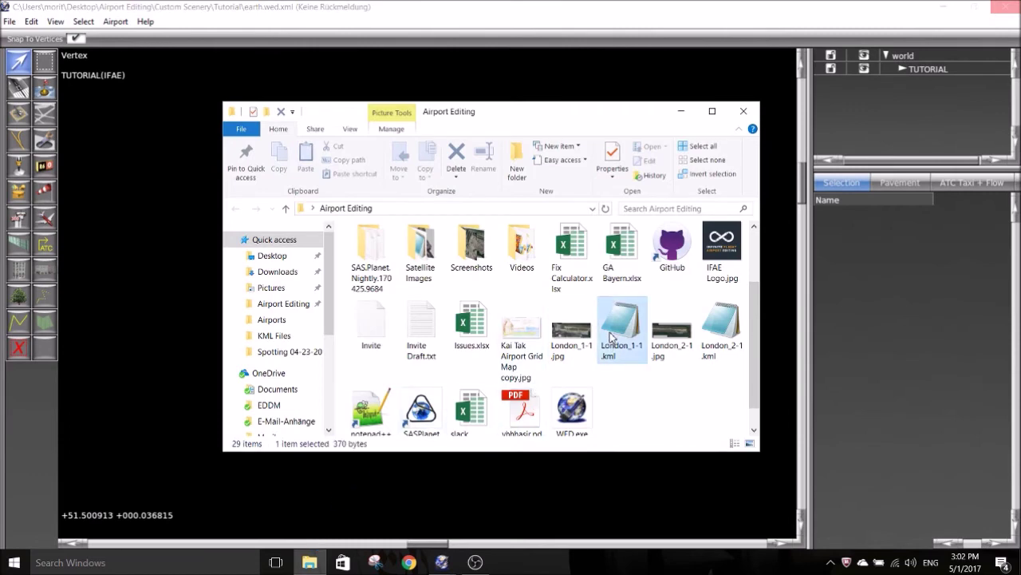
{"action": "left_click", "coordinate": [731, 328], "text": "ctrl"}
{"action": "right_click", "coordinate": [731, 325]}
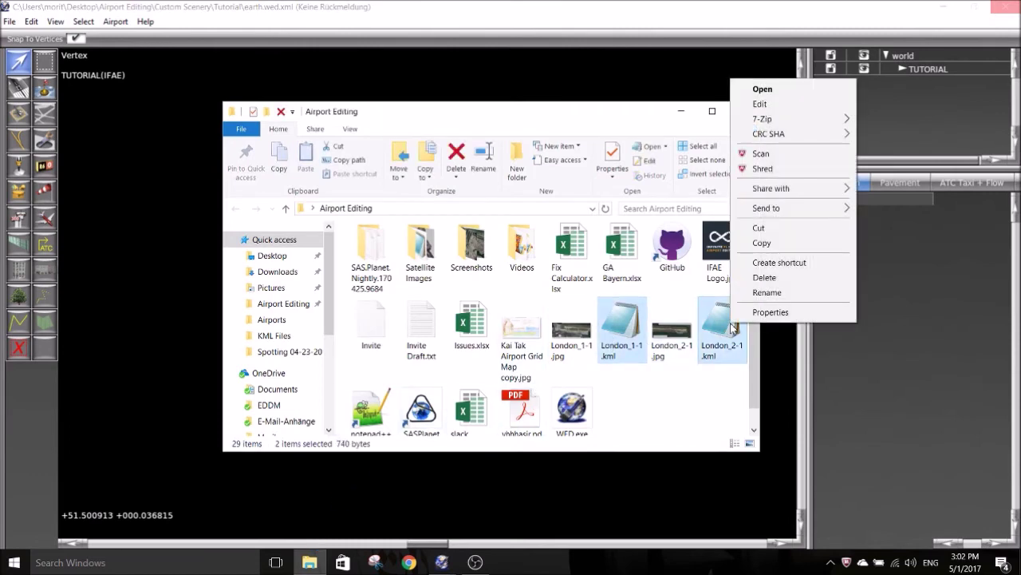
{"action": "left_click", "coordinate": [776, 91]}
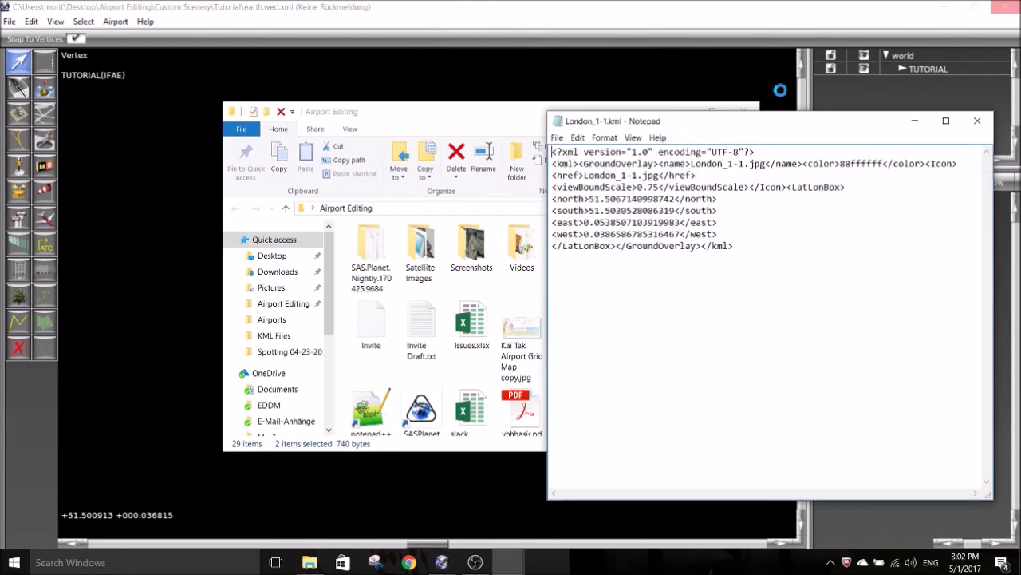
{"action": "left_click_drag", "start_coordinate": [758, 127], "coordinate": [558, 143]}
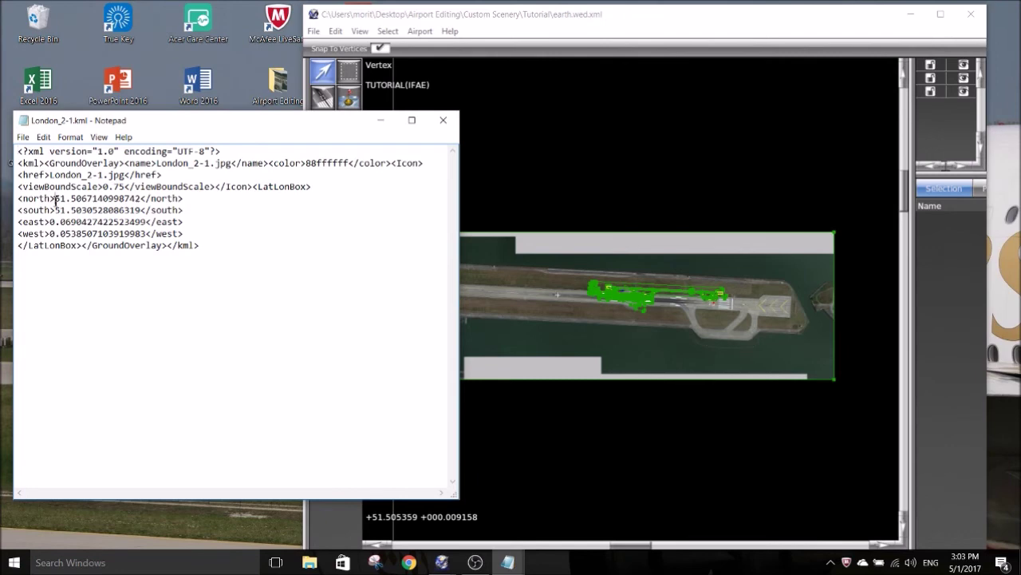
{"action": "left_click_drag", "start_coordinate": [54, 198], "coordinate": [142, 199]}
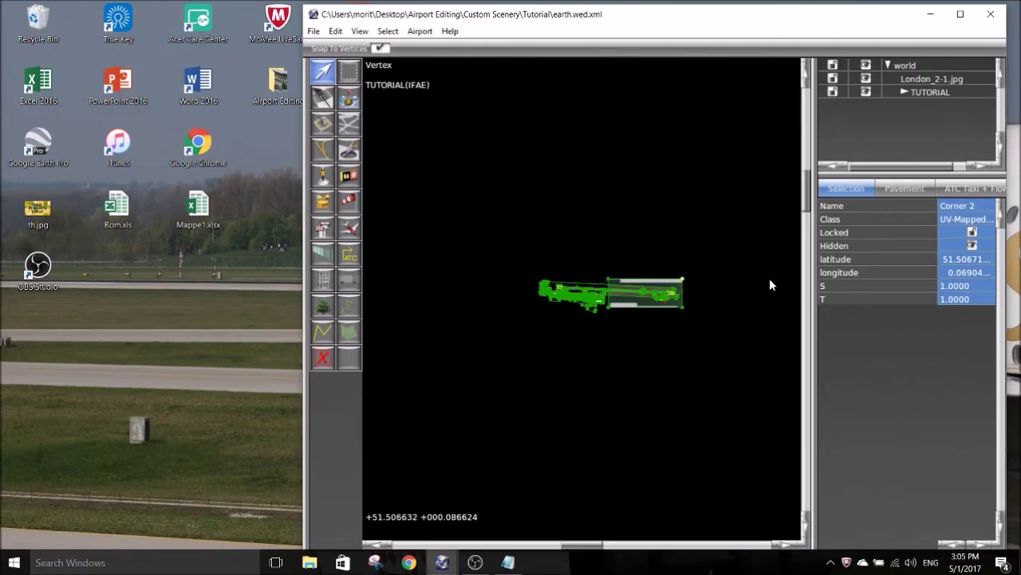
- Move London_2-1.jpg below the TUTORIAL layer and bring up the View menu's Pavement Transparency options
{"action": "scroll", "coordinate": [527, 291], "scroll_direction": "up", "scroll_amount": 10}
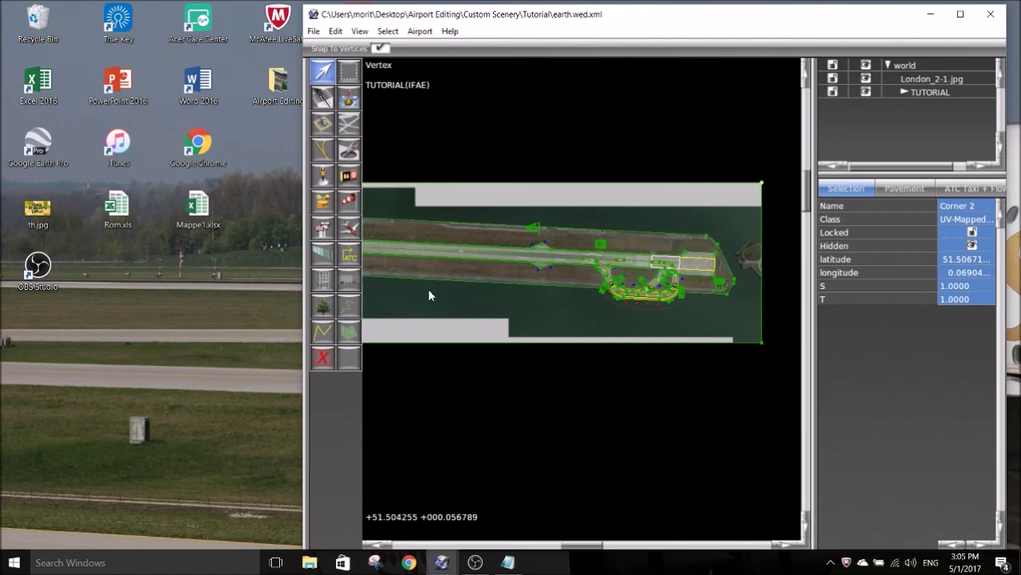
{"action": "left_click_drag", "start_coordinate": [927, 83], "coordinate": [903, 96]}
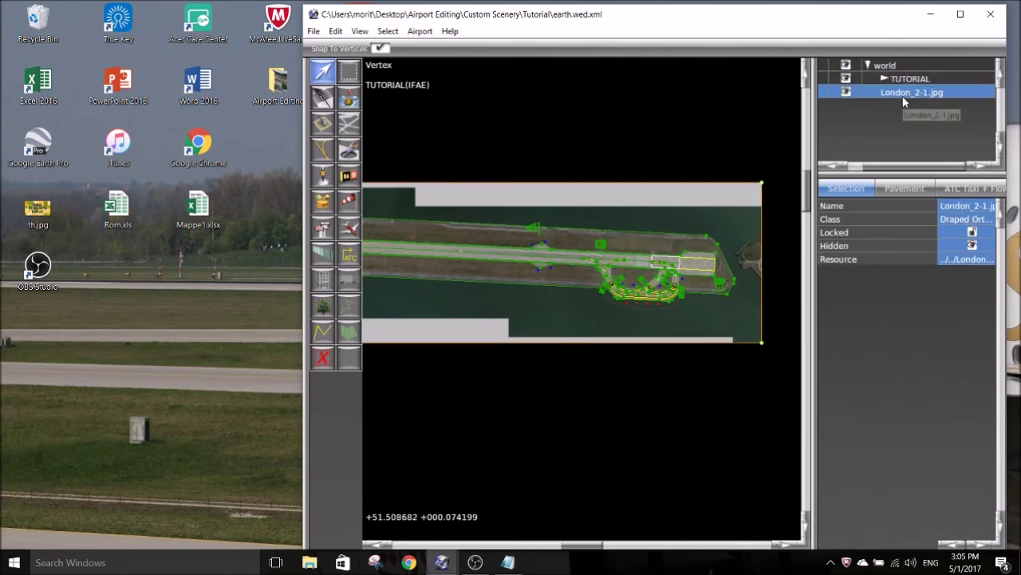
{"action": "left_click", "coordinate": [360, 31]}
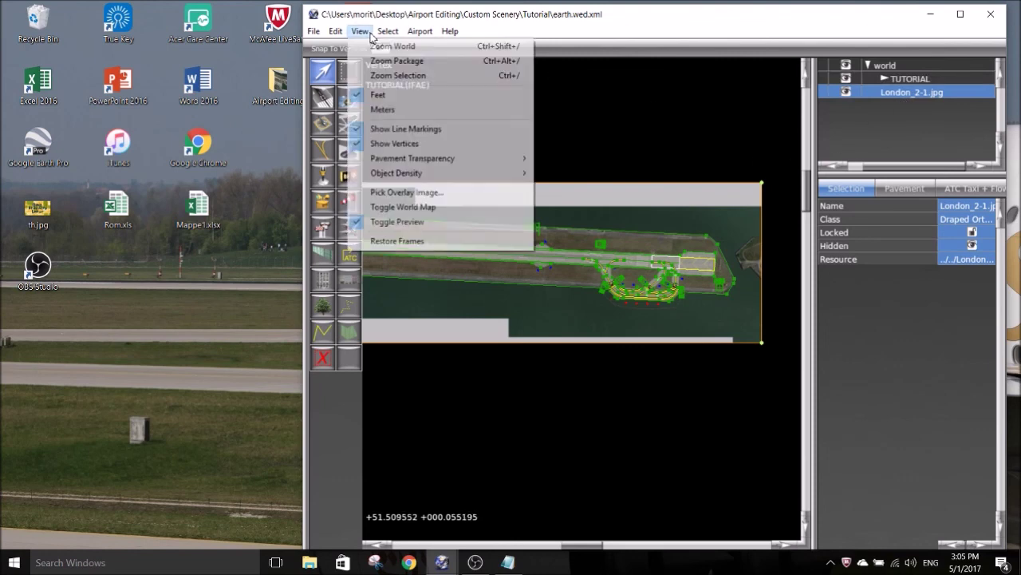
{"action": "mouse_move", "coordinate": [437, 163]}
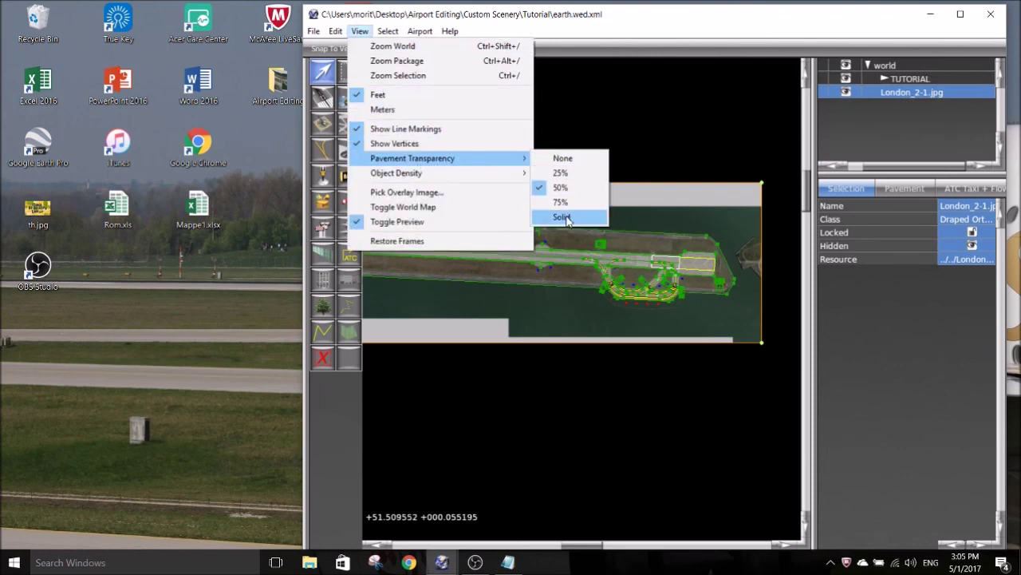